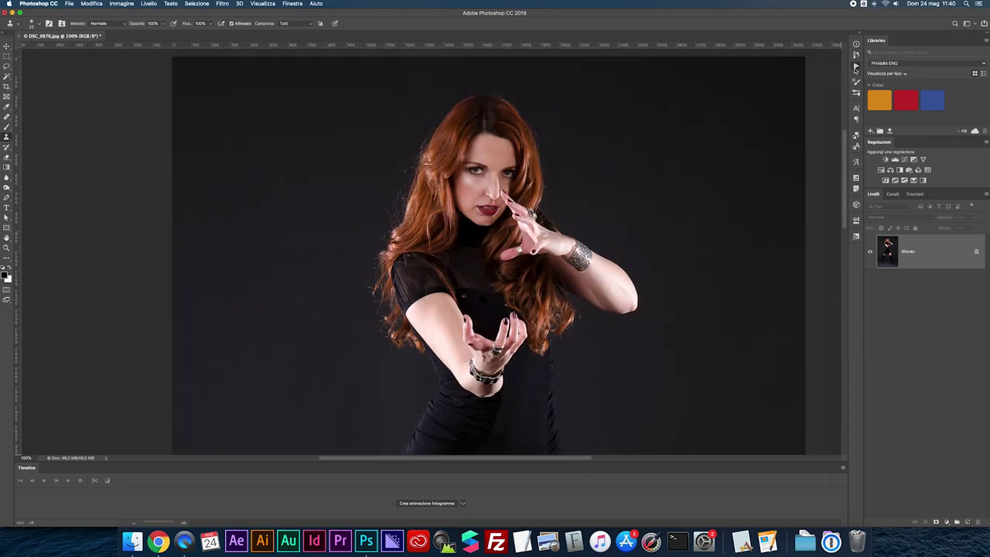
Run the FrequencySeparation action to create Livello 1 and Livello 1 copia.
{"action": "left_click", "coordinate": [856, 68]}
{"action": "left_click", "coordinate": [808, 90]}
{"action": "left_click", "coordinate": [800, 198]}
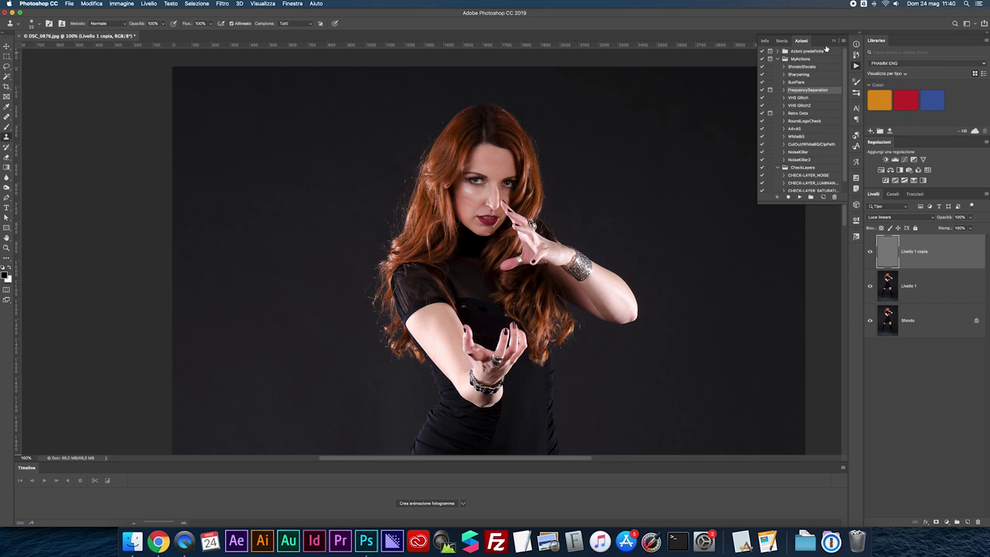
{"action": "left_click", "coordinate": [856, 66]}
Select the Healing Brush and zoom in to inspect the face and hand.
{"action": "key", "text": "ctrl+plus"}
{"action": "key", "text": "j"}
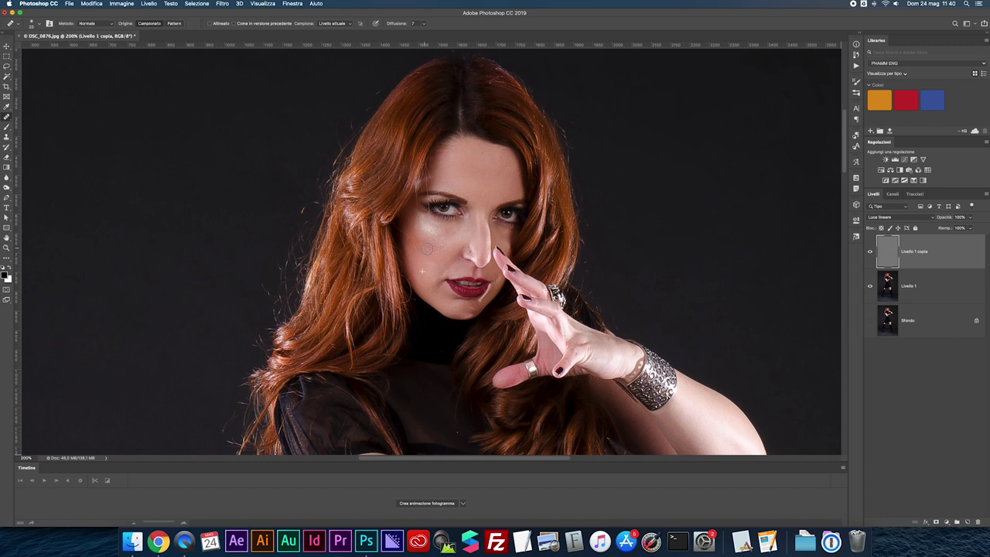
{"action": "scroll", "coordinate": [494, 291], "scroll_direction": "down", "scroll_amount": 10}
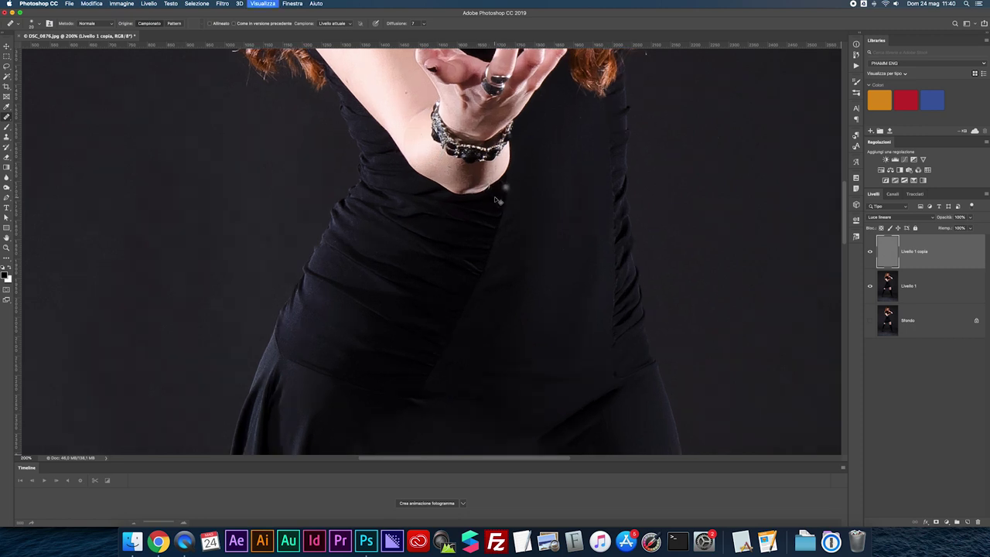
{"action": "scroll", "coordinate": [481, 188], "scroll_direction": "up", "scroll_amount": 5}
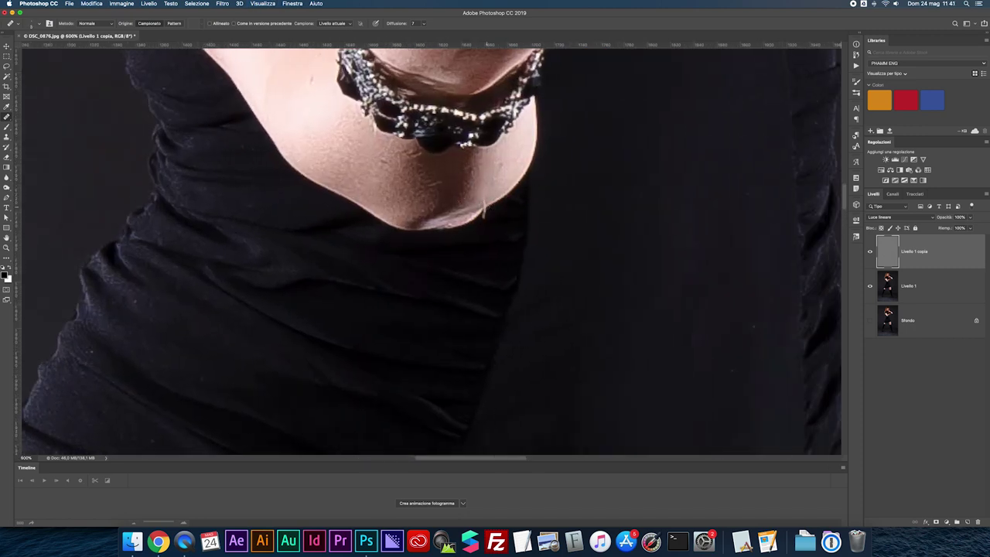
{"action": "scroll", "coordinate": [500, 216], "scroll_direction": "up", "scroll_amount": 5}
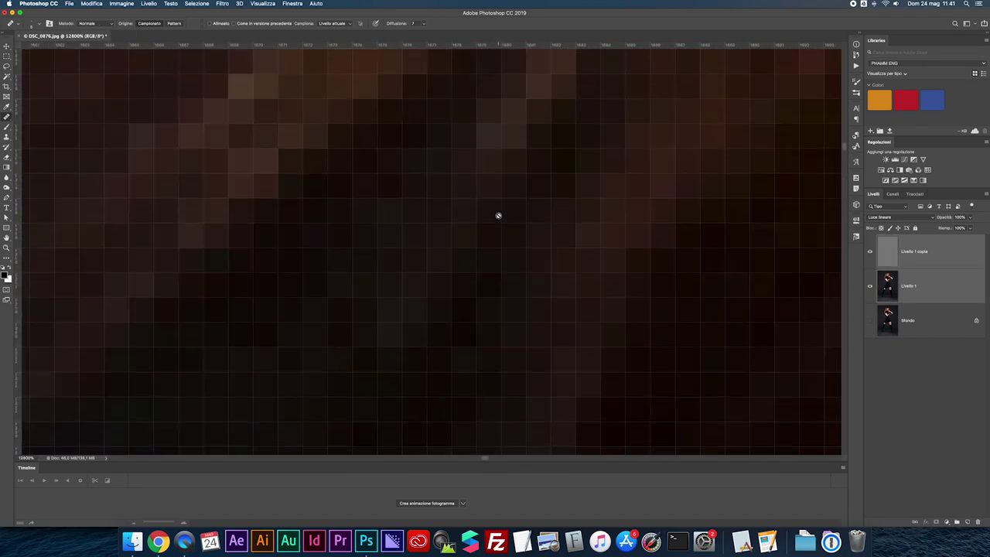
{"action": "scroll", "coordinate": [500, 216], "scroll_direction": "down", "scroll_amount": 5}
{"action": "key", "text": "super+0"}
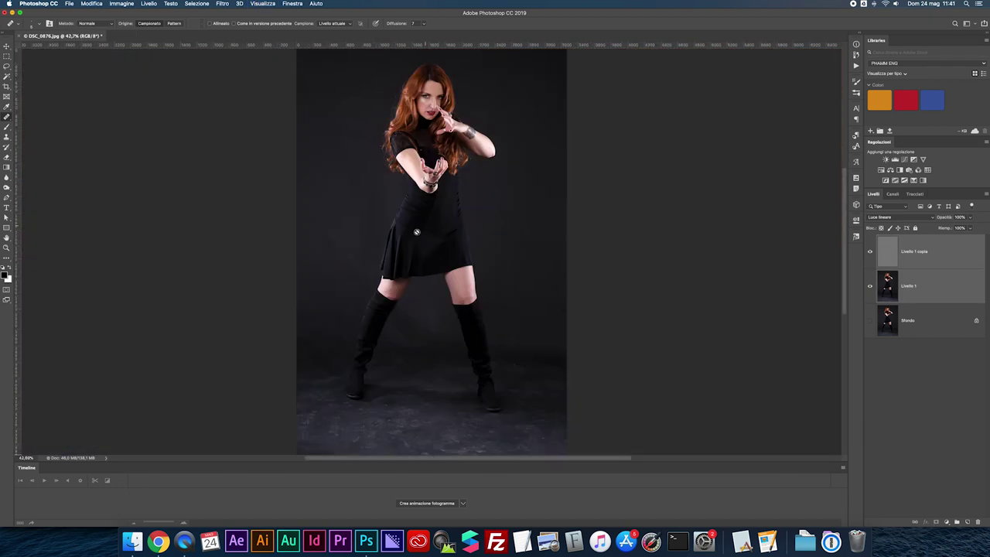
{"action": "scroll", "coordinate": [500, 209], "scroll_direction": "up", "scroll_amount": 2}
{"action": "scroll", "coordinate": [501, 174], "scroll_direction": "up", "scroll_amount": 1}
{"action": "scroll", "coordinate": [501, 175], "scroll_direction": "up", "scroll_amount": 3}
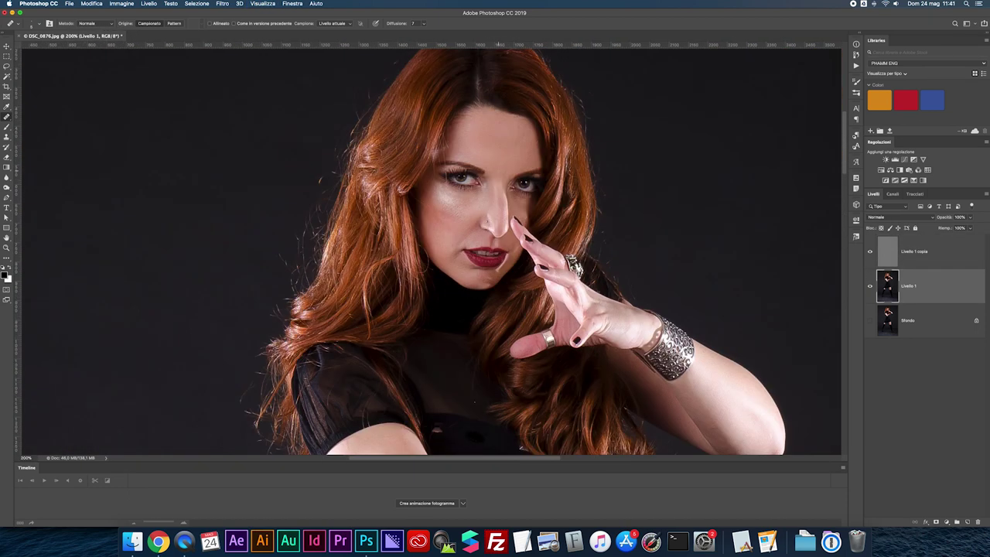
{"action": "scroll", "coordinate": [501, 175], "scroll_direction": "up", "scroll_amount": 2}
Lasso a selection around the chin and browse the Filter menu.
{"action": "key", "text": "l"}
{"action": "left_click_drag", "start_coordinate": [403, 252], "coordinate": [402, 165]}
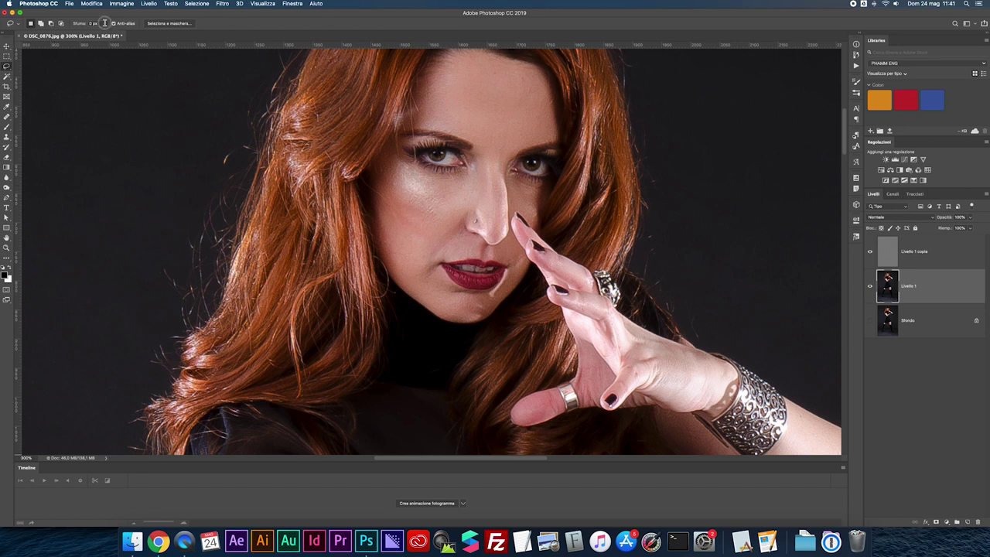
{"action": "left_click", "coordinate": [222, 3]}
{"action": "key", "text": "Escape"}
{"action": "left_click", "coordinate": [222, 3]}
{"action": "key", "text": "Escape"}
{"action": "left_click_drag", "start_coordinate": [492, 290], "coordinate": [447, 287]}
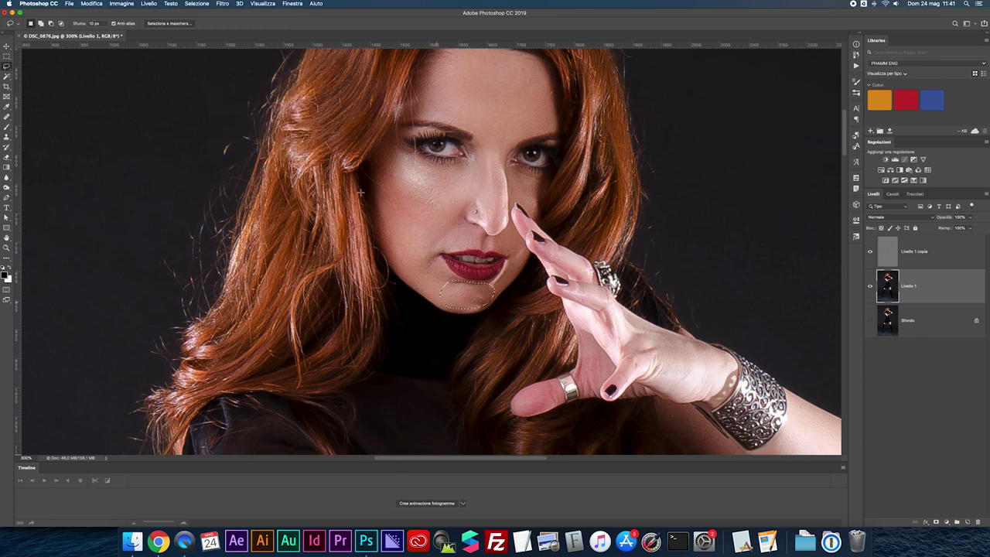
{"action": "key", "text": "ctrl+1"}
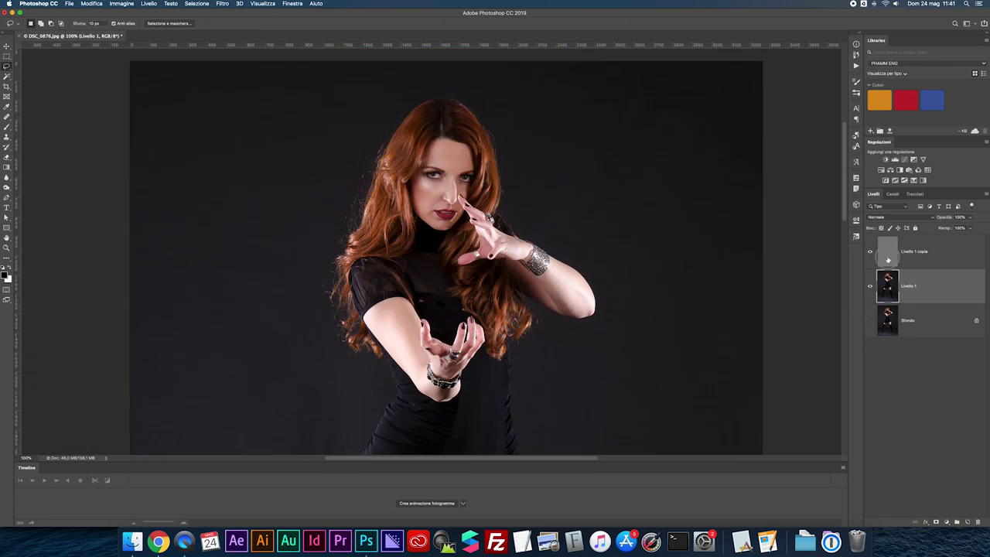
Add a new layer filled with #808080 grey and blended with Sovrapponi.
{"action": "key", "text": "ctrl+shift+alt+n"}
{"action": "key", "text": "shift+F5"}
{"action": "type", "text": "808080"}
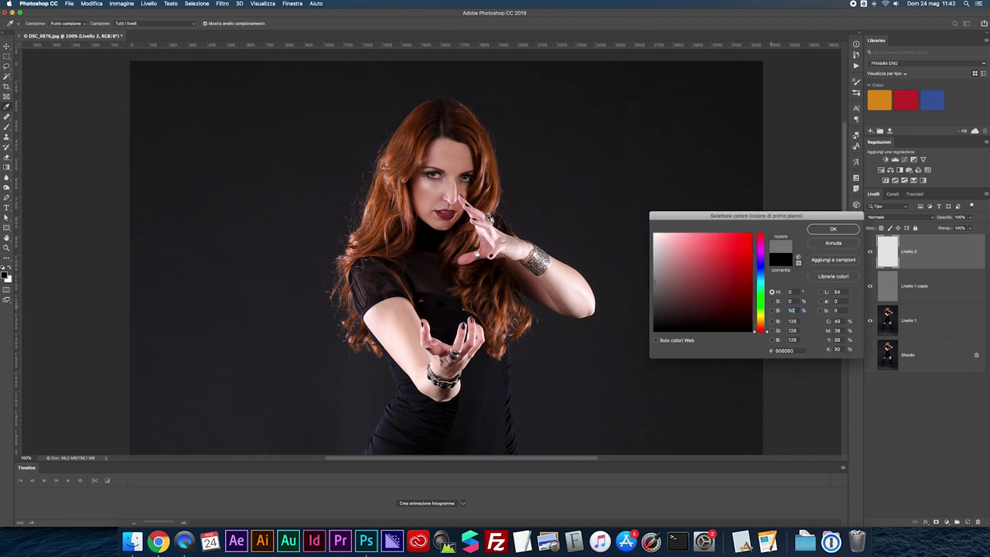
{"action": "key", "text": "Return"}
{"action": "key", "text": "alt+BackSpace"}
{"action": "left_click", "coordinate": [883, 218]}
{"action": "left_click", "coordinate": [890, 302]}
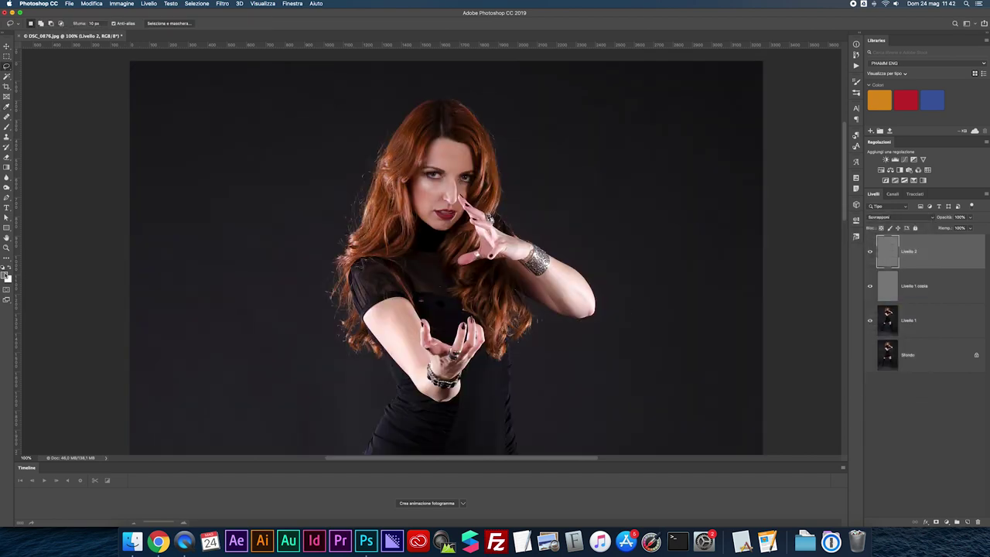
{"action": "scroll", "coordinate": [439, 171], "scroll_direction": "up", "scroll_amount": 3}
Choose the Dodge tool and lighten a hair strand on the left.
{"action": "key", "text": "o"}
{"action": "scroll", "coordinate": [439, 171], "scroll_direction": "up", "scroll_amount": 3}
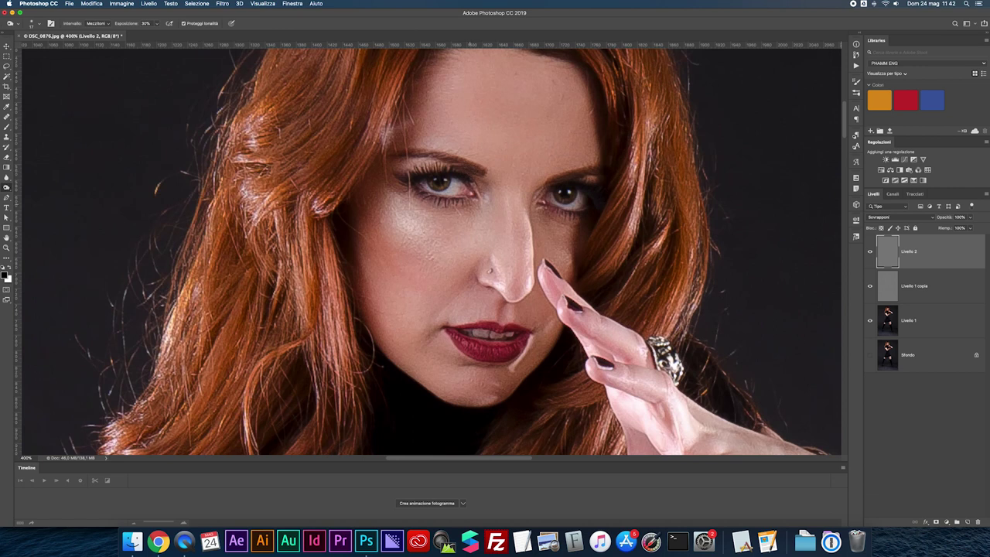
{"action": "key", "text": "shift+o"}
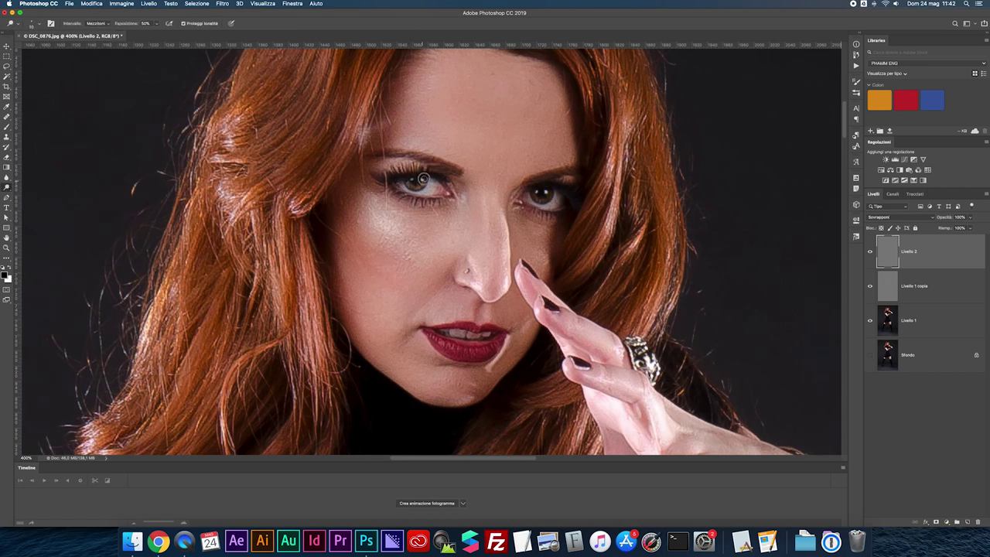
{"action": "scroll", "coordinate": [547, 196], "scroll_direction": "down", "scroll_amount": 2}
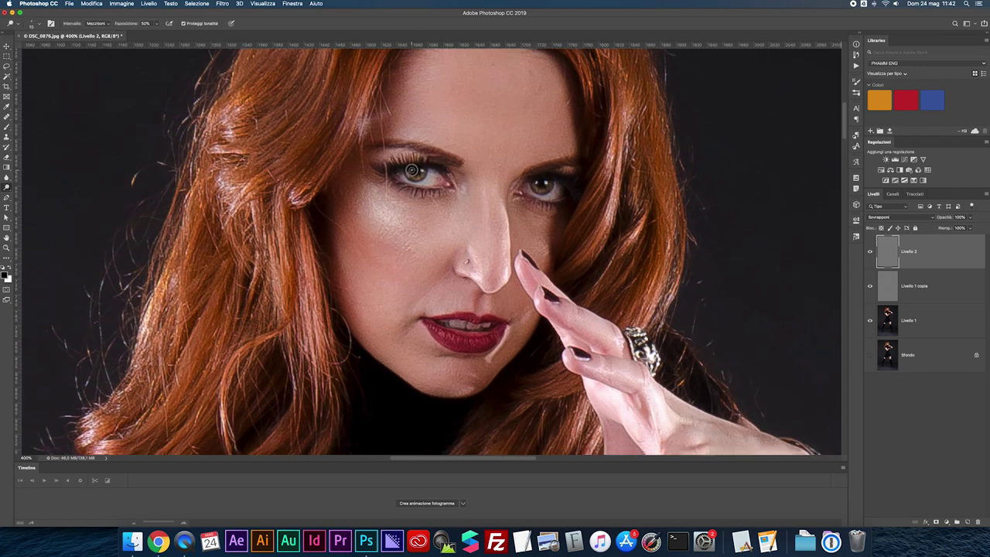
{"action": "scroll", "coordinate": [464, 128], "scroll_direction": "down", "scroll_amount": 1}
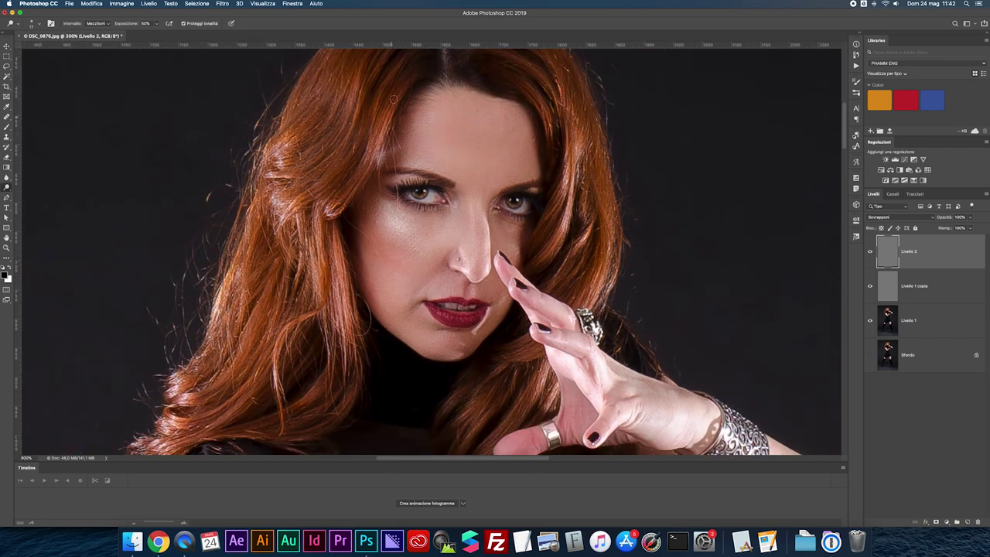
{"action": "scroll", "coordinate": [303, 250], "scroll_direction": "down", "scroll_amount": 2}
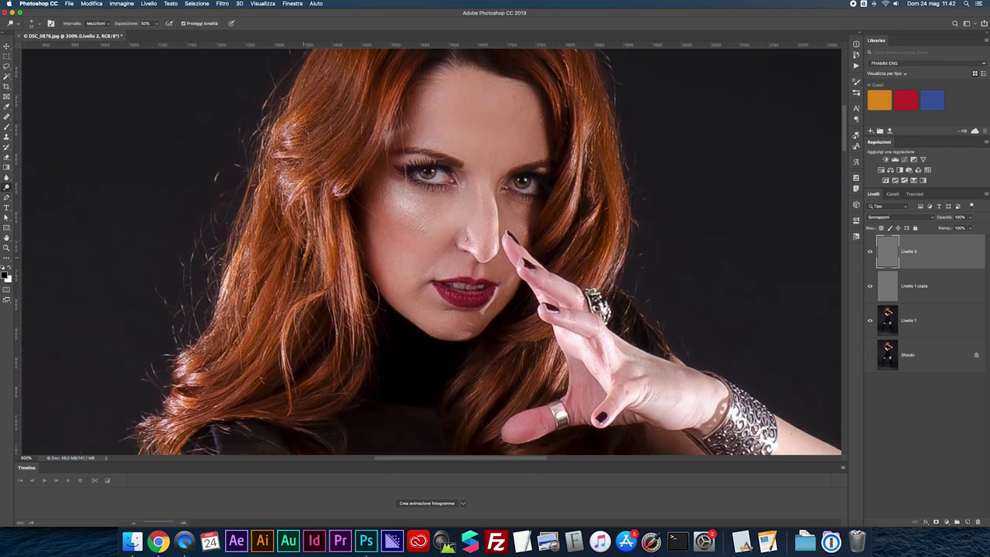
{"action": "scroll", "coordinate": [356, 154], "scroll_direction": "up", "scroll_amount": 8}
{"action": "left_click_drag", "start_coordinate": [363, 164], "coordinate": [357, 218]}
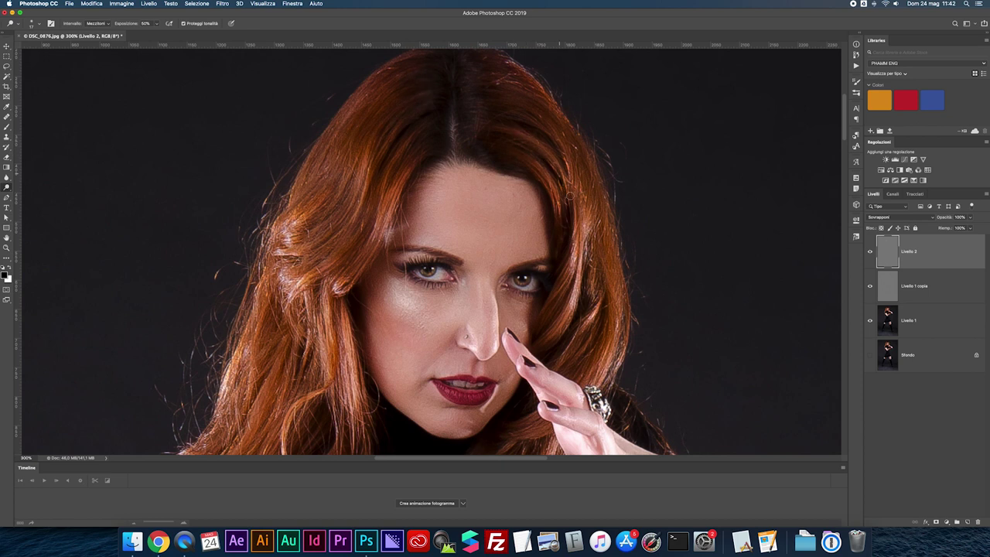
Dodge the hair below the hand, then shrink the brush for finer strokes.
{"action": "scroll", "coordinate": [569, 197], "scroll_direction": "down", "scroll_amount": 2}
{"action": "scroll", "coordinate": [555, 284], "scroll_direction": "down", "scroll_amount": 1}
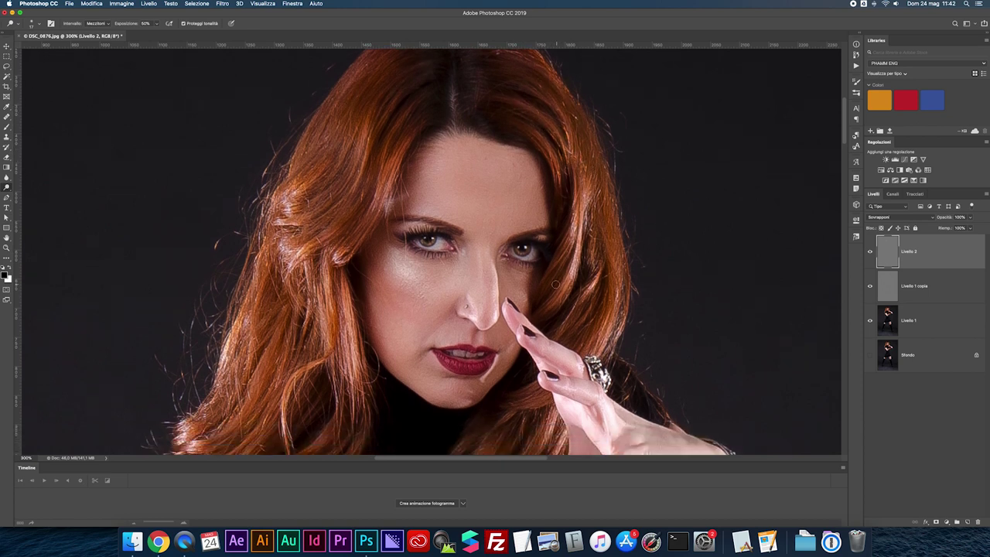
{"action": "scroll", "coordinate": [601, 283], "scroll_direction": "down", "scroll_amount": 10}
{"action": "left_click_drag", "start_coordinate": [491, 344], "coordinate": [545, 263]}
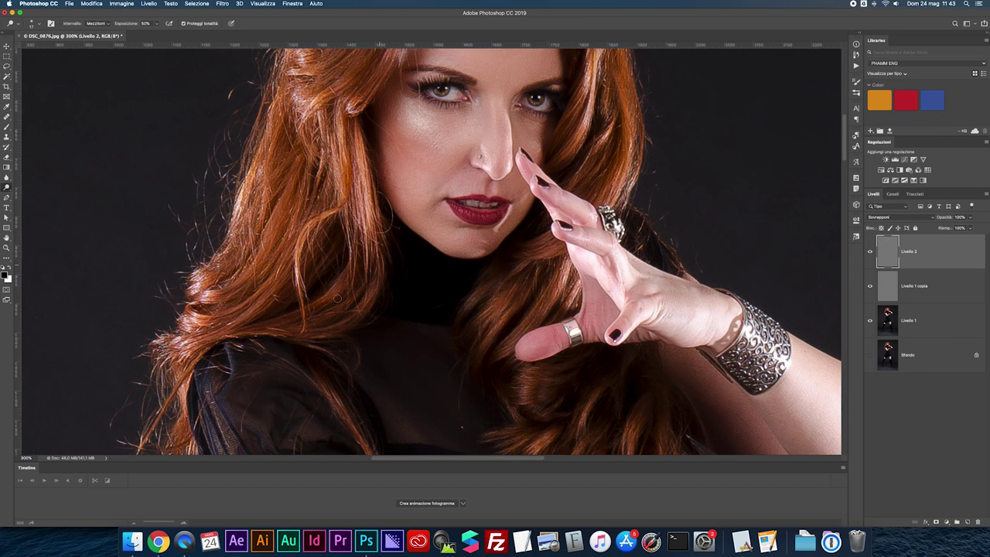
{"action": "scroll", "coordinate": [462, 425], "scroll_direction": "down", "scroll_amount": 5}
{"action": "scroll", "coordinate": [368, 290], "scroll_direction": "down", "scroll_amount": 1}
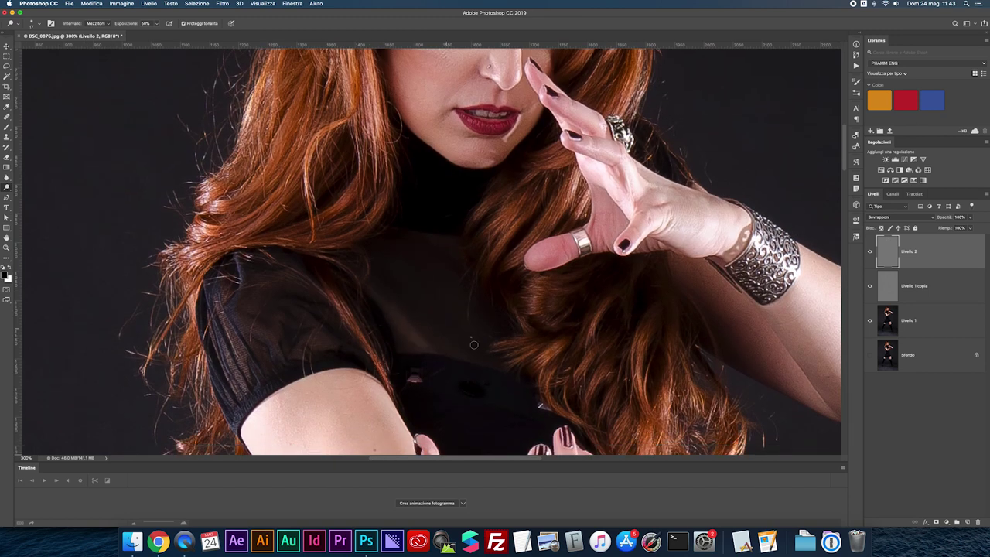
{"action": "left_click_drag", "start_coordinate": [409, 319], "coordinate": [400, 319]}
{"action": "scroll", "coordinate": [648, 385], "scroll_direction": "down", "scroll_amount": 6}
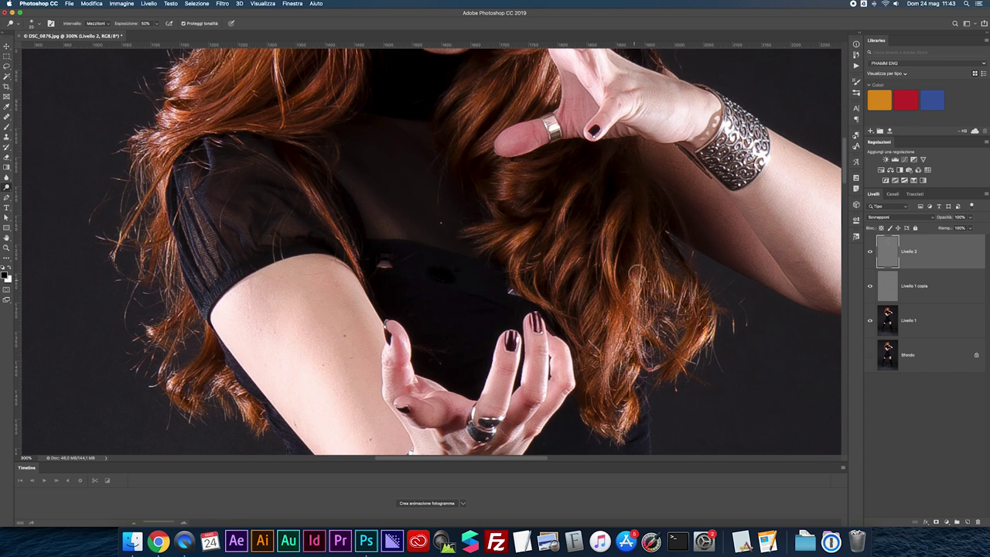
{"action": "key", "text": "ctrl+0"}
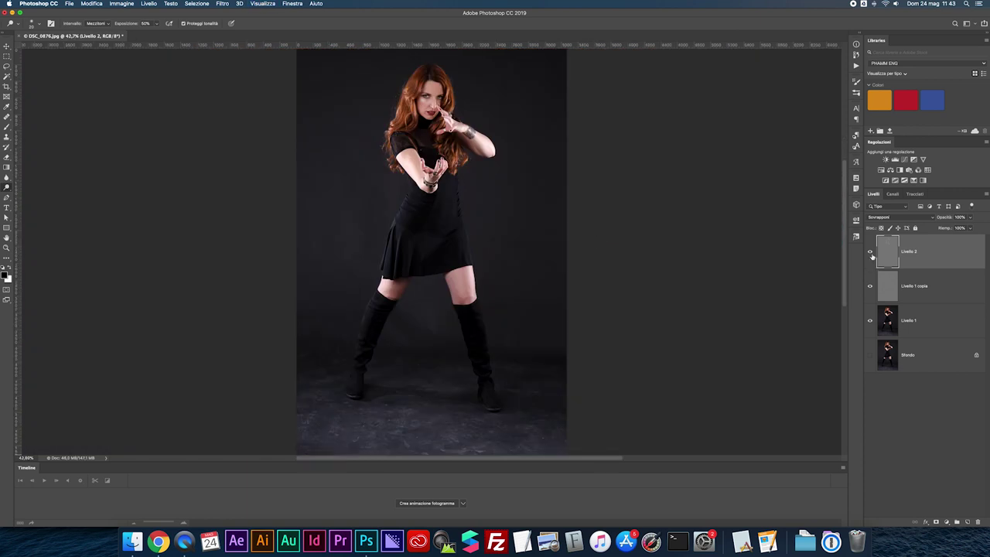
On Livello 1, lasso the knee skin and soften it with a blur filter.
{"action": "left_click", "coordinate": [880, 285]}
{"action": "key", "text": "ctrl+plus"}
{"action": "key", "text": "ctrl+plus"}
{"action": "key", "text": "ctrl+plus"}
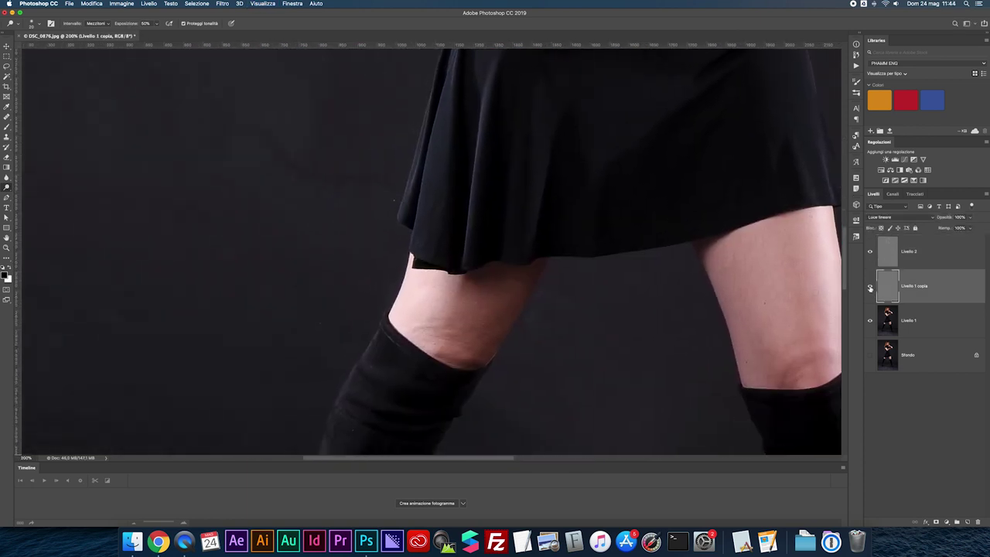
{"action": "left_click", "coordinate": [890, 320]}
{"action": "key", "text": "l"}
{"action": "left_click_drag", "start_coordinate": [464, 298], "coordinate": [406, 317]}
{"action": "left_click", "coordinate": [222, 3]}
{"action": "left_click", "coordinate": [486, 305]}
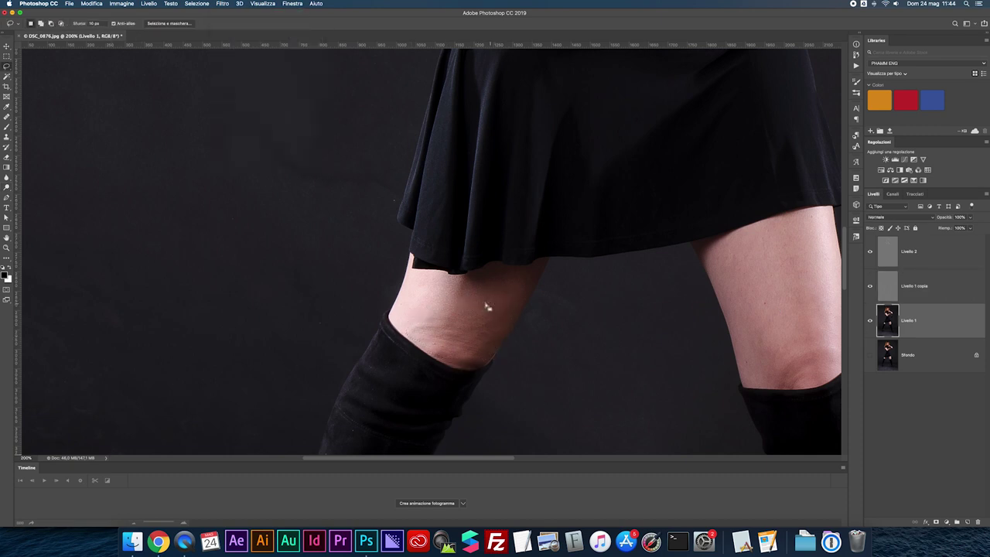
{"action": "left_click_drag", "start_coordinate": [464, 286], "coordinate": [414, 321]}
{"action": "left_click", "coordinate": [222, 3]}
{"action": "left_click", "coordinate": [465, 310]}
Lasso the cheek and apply a Controllo sfocatura blur to it.
{"action": "scroll", "coordinate": [740, 327], "scroll_direction": "right", "scroll_amount": 3}
{"action": "left_click_drag", "start_coordinate": [769, 356], "coordinate": [700, 363]}
{"action": "left_click", "coordinate": [222, 3]}
{"action": "left_click", "coordinate": [222, 3]}
{"action": "scroll", "coordinate": [751, 297], "scroll_direction": "up", "scroll_amount": 5}
{"action": "scroll", "coordinate": [750, 298], "scroll_direction": "up", "scroll_amount": 5}
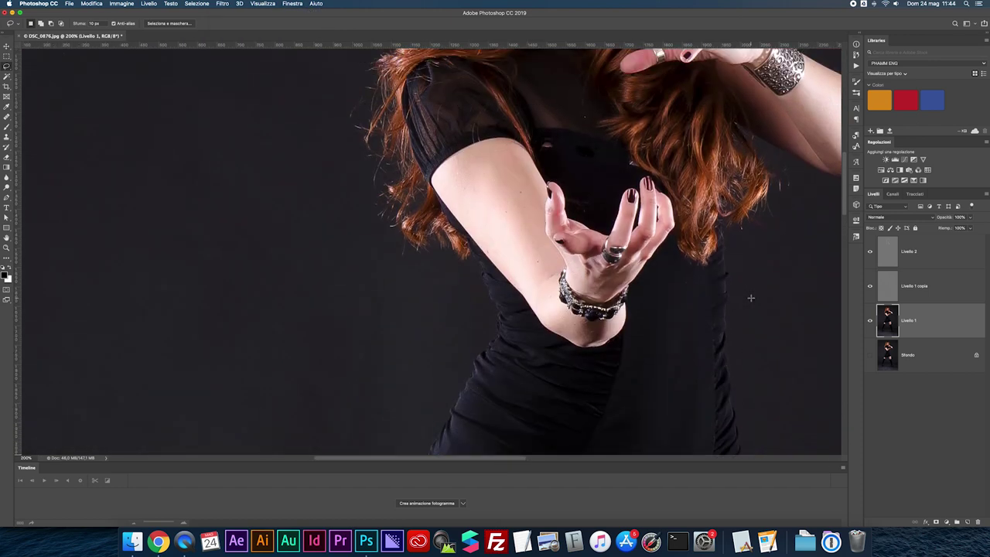
{"action": "scroll", "coordinate": [751, 298], "scroll_direction": "up", "scroll_amount": 5}
{"action": "scroll", "coordinate": [751, 298], "scroll_direction": "up", "scroll_amount": 1}
{"action": "scroll", "coordinate": [750, 298], "scroll_direction": "down", "scroll_amount": 1}
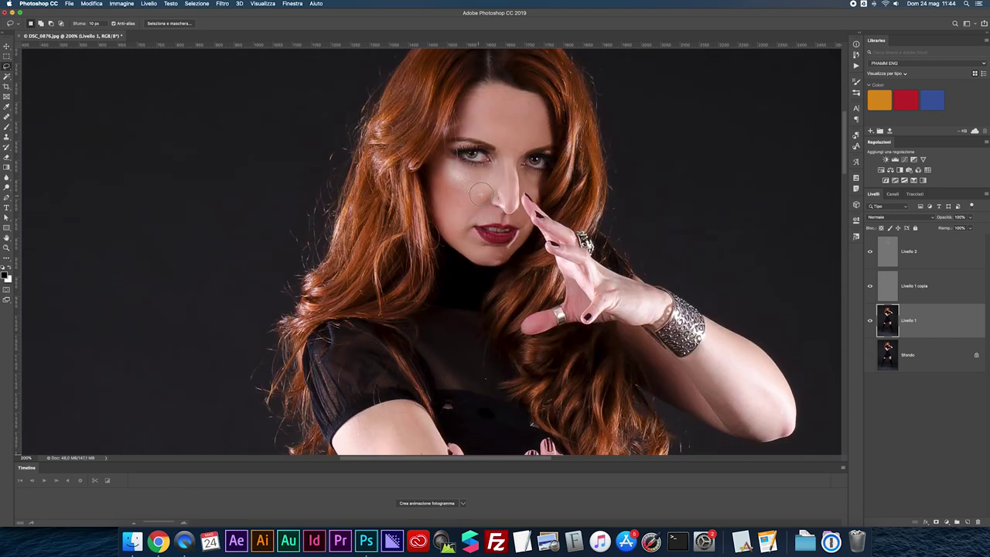
{"action": "left_click", "coordinate": [222, 3]}
{"action": "mouse_move", "coordinate": [233, 139]}
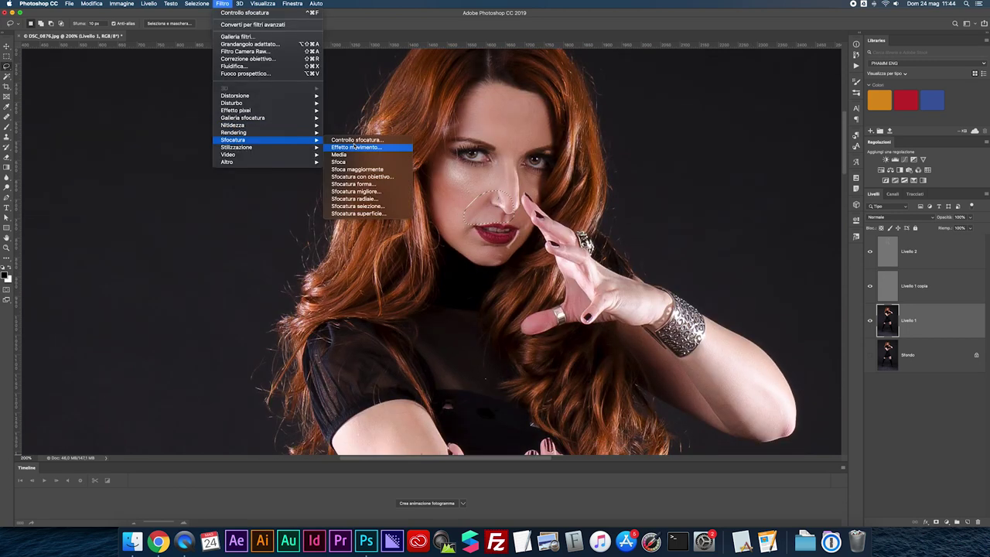
{"action": "left_click", "coordinate": [356, 140]}
{"action": "left_click_drag", "start_coordinate": [497, 129], "coordinate": [646, 136]}
{"action": "key", "text": "Return"}
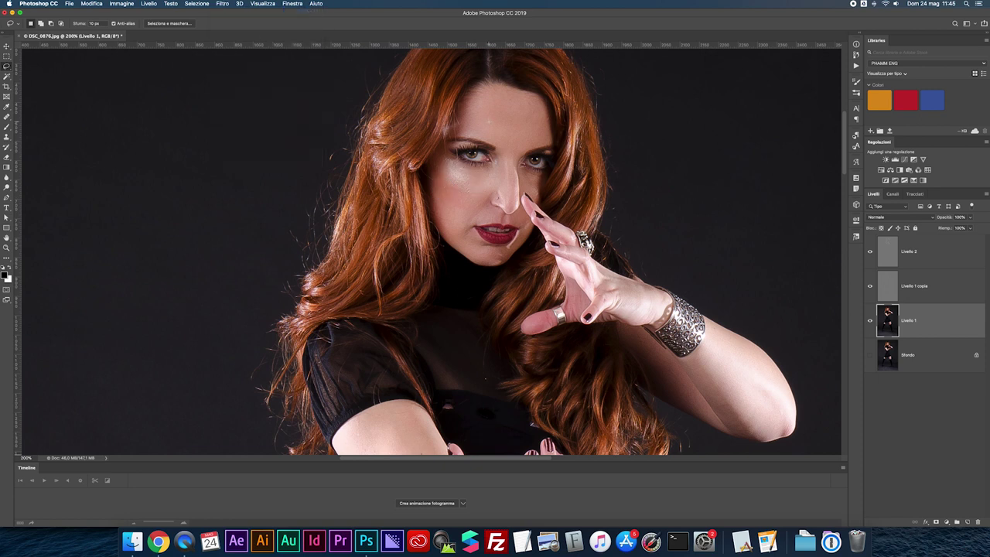
Add Livello 3 above Livello 2 and clone away the marks near the chest.
{"action": "scroll", "coordinate": [602, 311], "scroll_direction": "down", "scroll_amount": 3}
{"action": "scroll", "coordinate": [634, 321], "scroll_direction": "down", "scroll_amount": 2}
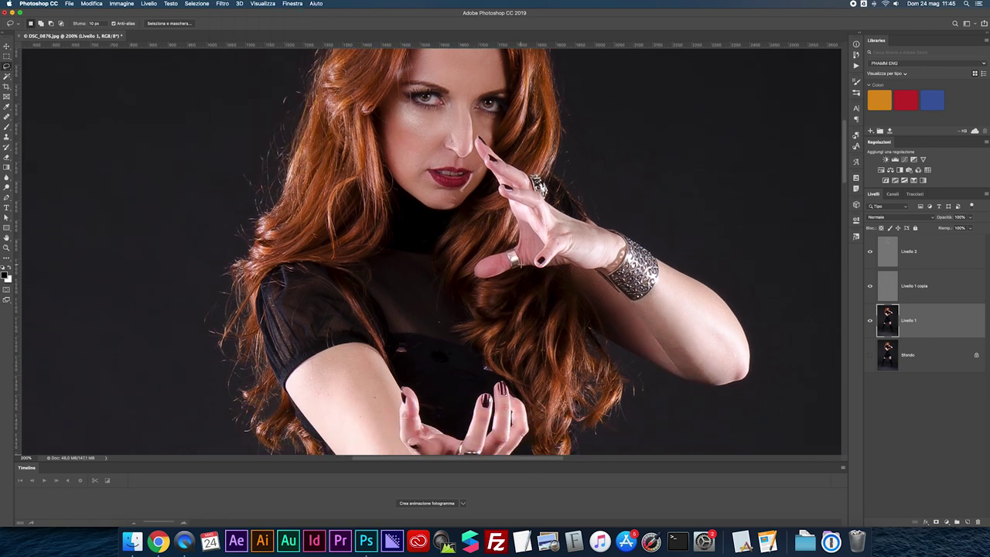
{"action": "scroll", "coordinate": [495, 255], "scroll_direction": "down", "scroll_amount": 2}
{"action": "scroll", "coordinate": [495, 255], "scroll_direction": "down", "scroll_amount": 1}
{"action": "scroll", "coordinate": [495, 255], "scroll_direction": "down", "scroll_amount": 2}
{"action": "key", "text": "s"}
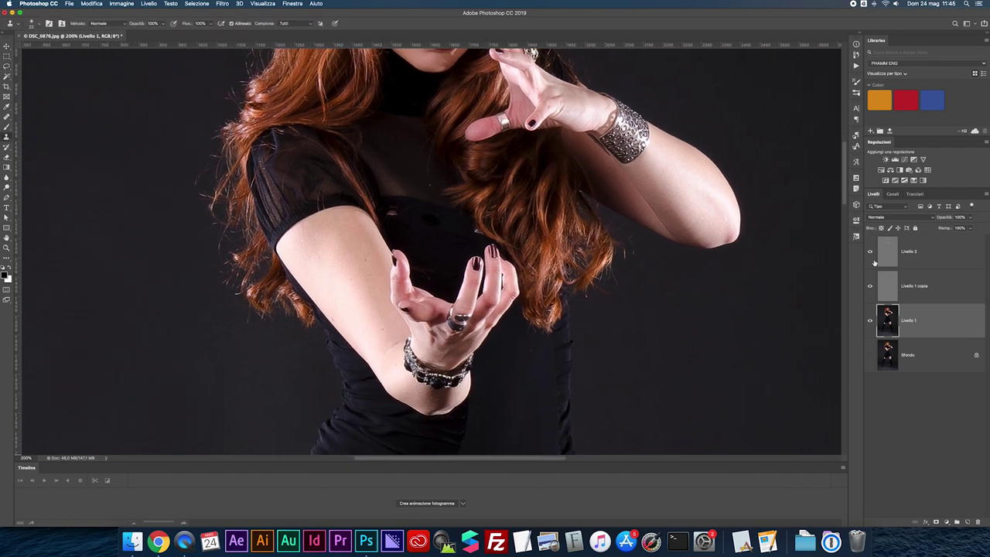
{"action": "left_click", "coordinate": [878, 261]}
{"action": "key", "text": "ctrl+alt+shift+n"}
{"action": "mouse_move", "coordinate": [396, 215]}
{"action": "left_mouse_down"}
{"action": "mouse_move", "coordinate": [416, 209]}
{"action": "mouse_move", "coordinate": [431, 253]}
{"action": "left_mouse_up"}
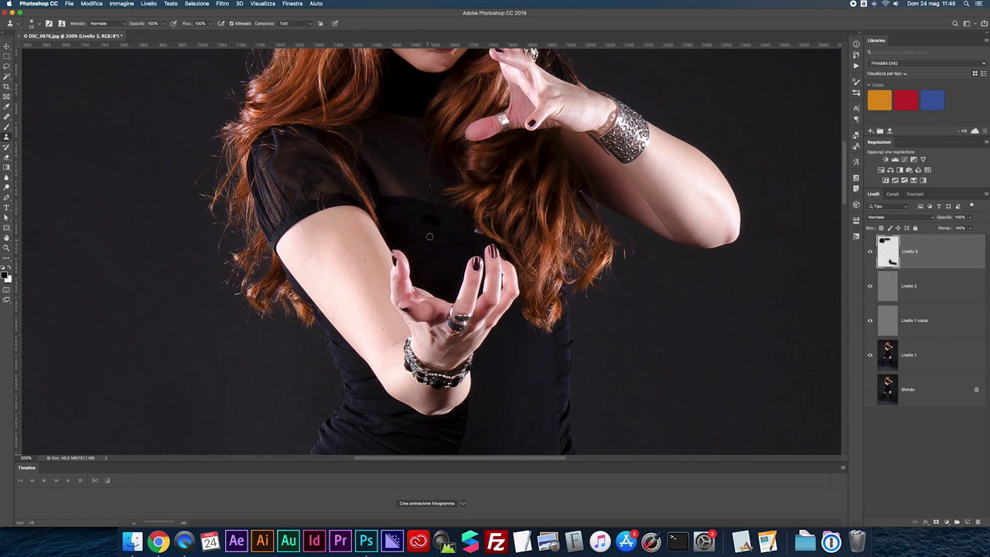
{"action": "scroll", "coordinate": [527, 275], "scroll_direction": "down", "scroll_amount": 3}
{"action": "scroll", "coordinate": [527, 274], "scroll_direction": "down", "scroll_amount": 3}
{"action": "key", "text": "ctrl+0"}
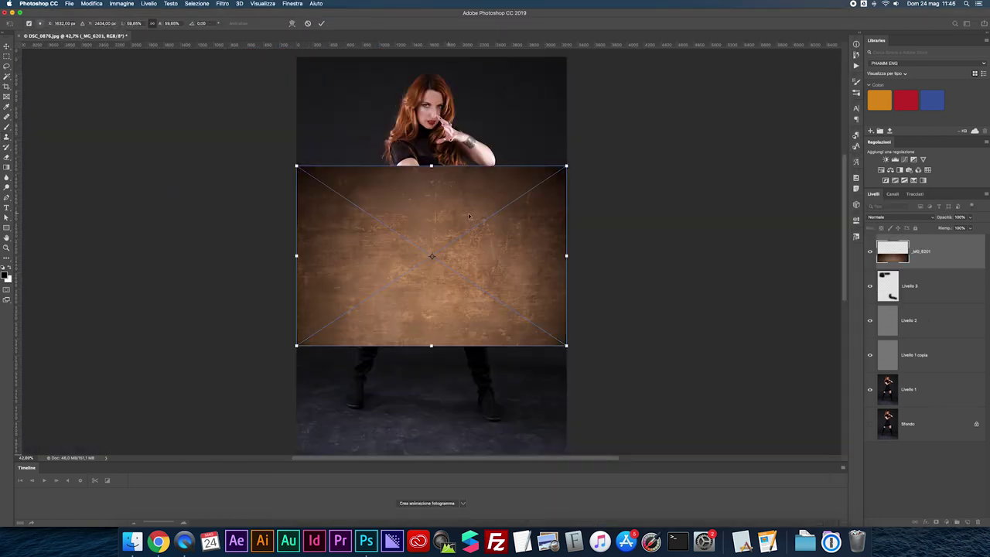
Move the texture below the model and distort it in perspective into a floor.
{"action": "left_click_drag", "start_coordinate": [464, 255], "coordinate": [464, 360]}
{"action": "key", "text": "ctrl+minus"}
{"action": "left_click_drag", "start_coordinate": [537, 411], "coordinate": [747, 411]}
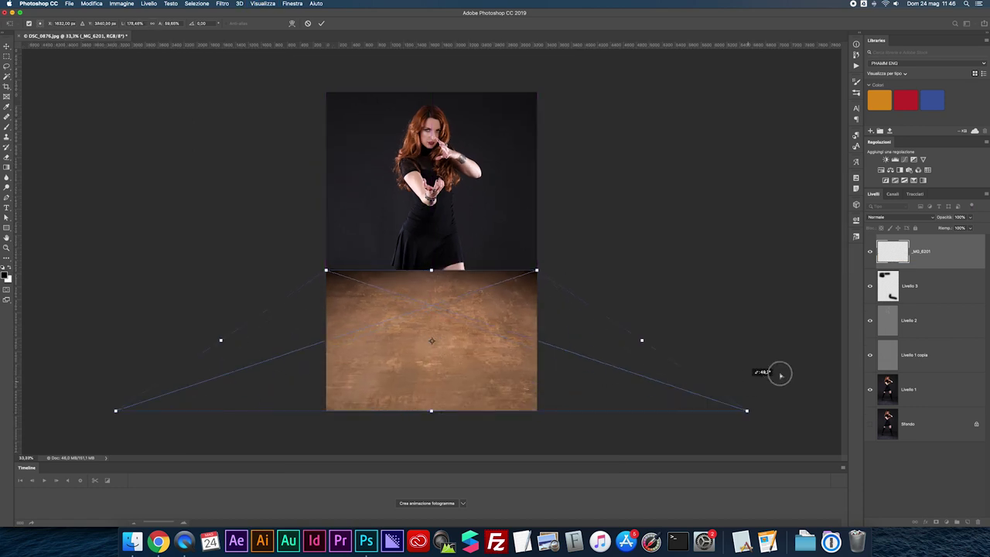
{"action": "right_click", "coordinate": [517, 333]}
{"action": "left_click", "coordinate": [541, 354]}
{"action": "mouse_move", "coordinate": [536, 270]}
{"action": "left_mouse_down"}
{"action": "mouse_move", "coordinate": [469, 343]}
{"action": "mouse_move", "coordinate": [437, 325]}
{"action": "left_mouse_up"}
{"action": "right_click", "coordinate": [445, 334]}
{"action": "left_click", "coordinate": [484, 372]}
{"action": "left_click_drag", "start_coordinate": [513, 327], "coordinate": [539, 328]}
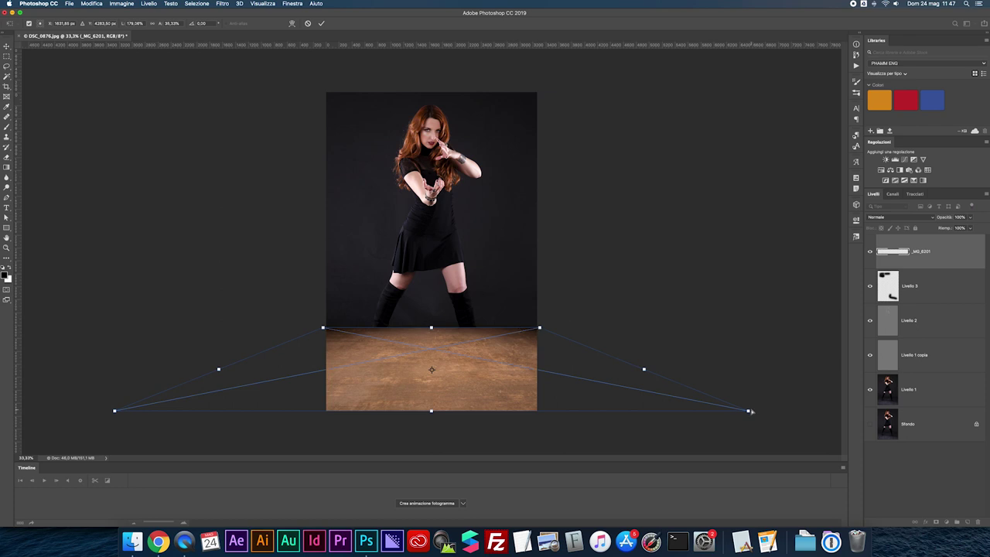
{"action": "key", "text": "Return"}
Blend the floor with Sovrapponi, fade it upward via gradient mask, and clip a Bianco e nero adjustment.
{"action": "left_click", "coordinate": [897, 217]}
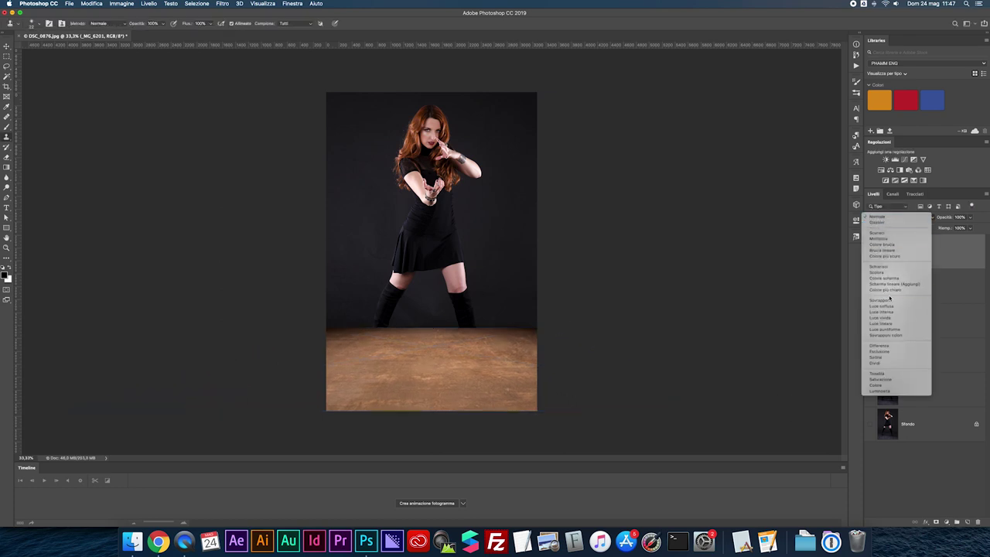
{"action": "left_click", "coordinate": [880, 302]}
{"action": "left_click", "coordinate": [946, 521]}
{"action": "key", "text": "g"}
{"action": "left_click_drag", "start_coordinate": [428, 329], "coordinate": [429, 347]}
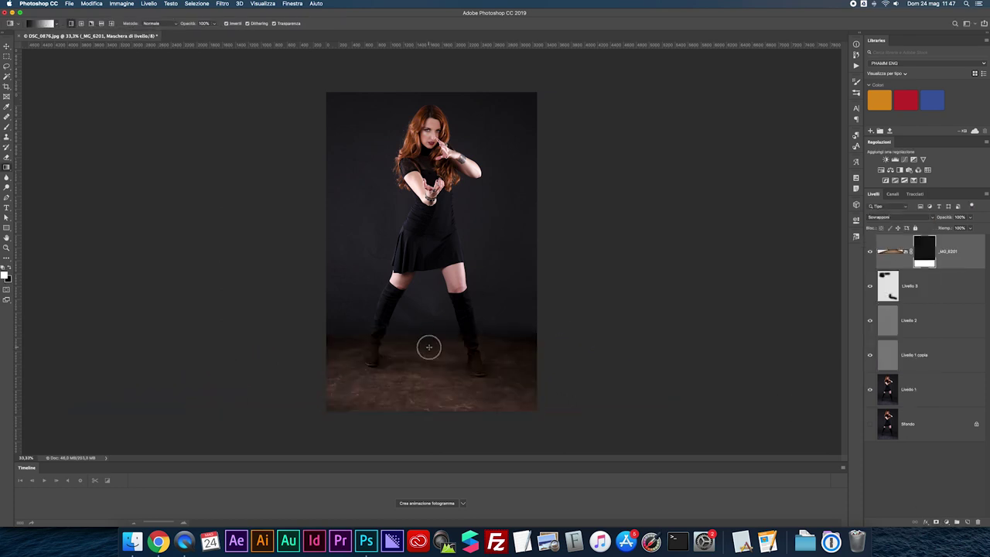
{"action": "left_click", "coordinate": [899, 170]}
{"action": "key", "text": "ctrl+alt+g"}
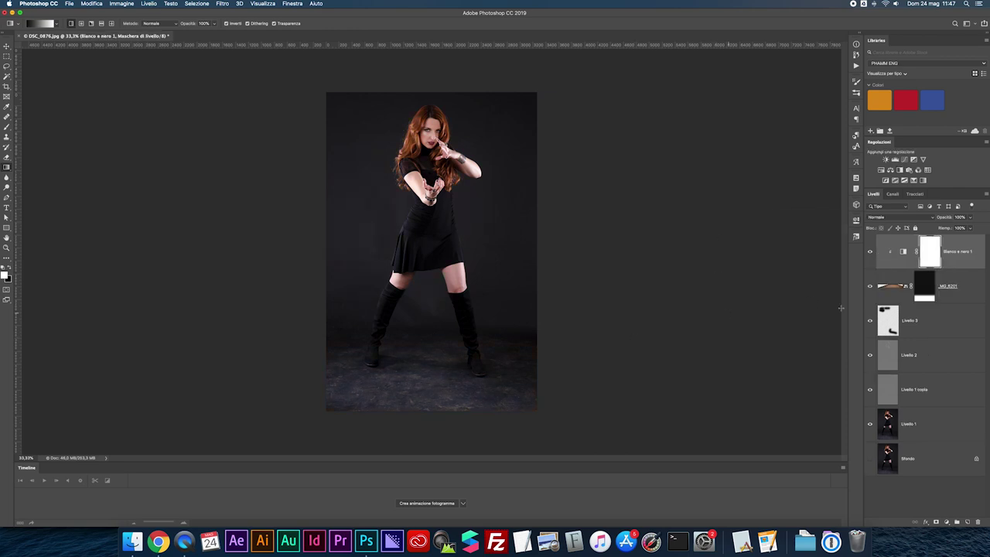
Drag the wall texture in from Finder and scale it to cover the backdrop.
{"action": "left_click", "coordinate": [133, 542]}
{"action": "left_click_drag", "start_coordinate": [549, 48], "coordinate": [234, 198]}
{"action": "left_click_drag", "start_coordinate": [449, 181], "coordinate": [454, 109]}
{"action": "left_click_drag", "start_coordinate": [537, 232], "coordinate": [655, 362]}
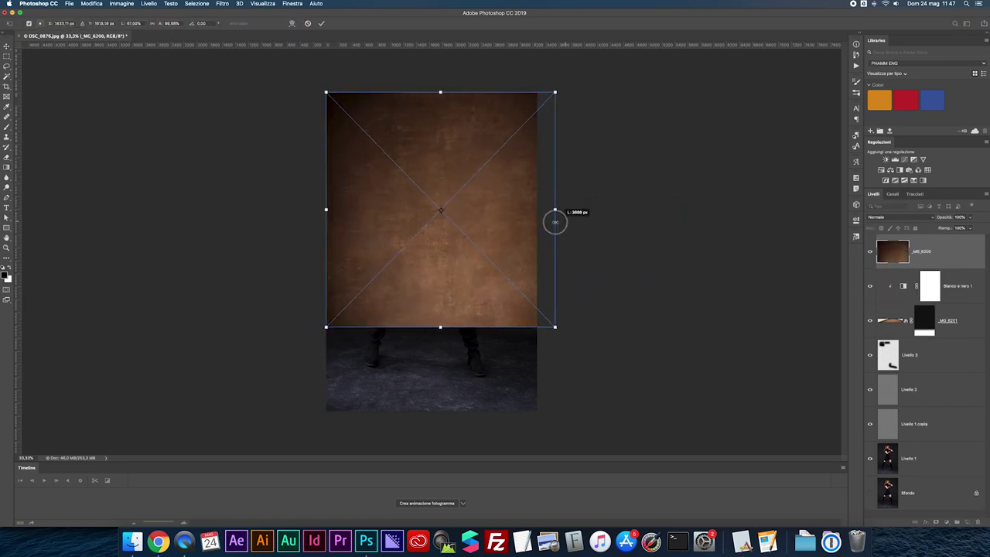
{"action": "left_click_drag", "start_coordinate": [678, 209], "coordinate": [537, 208]}
{"action": "key", "text": "Return"}
Blend the wall texture with Sovrapponi and clip a Bianco e nero adjustment to it.
{"action": "left_click", "coordinate": [902, 217]}
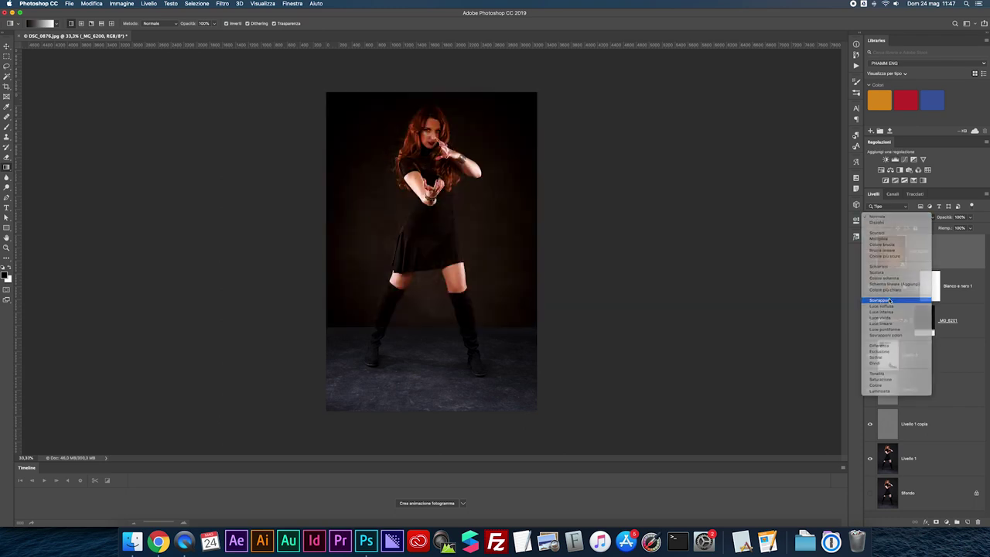
{"action": "left_click", "coordinate": [895, 297]}
{"action": "left_click", "coordinate": [900, 169]}
{"action": "left_click", "coordinate": [890, 268], "text": "alt"}
{"action": "left_click", "coordinate": [917, 286]}
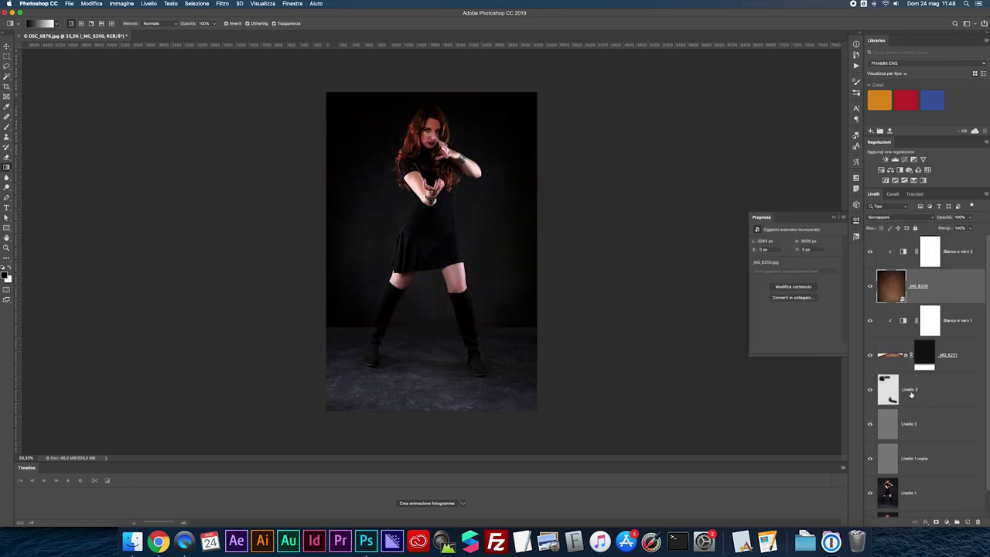
Mask the _MG_6200 wall texture, brushing it off over the model with a smaller brush.
{"action": "left_click", "coordinate": [936, 522], "text": "alt"}
{"action": "key", "text": "b"}
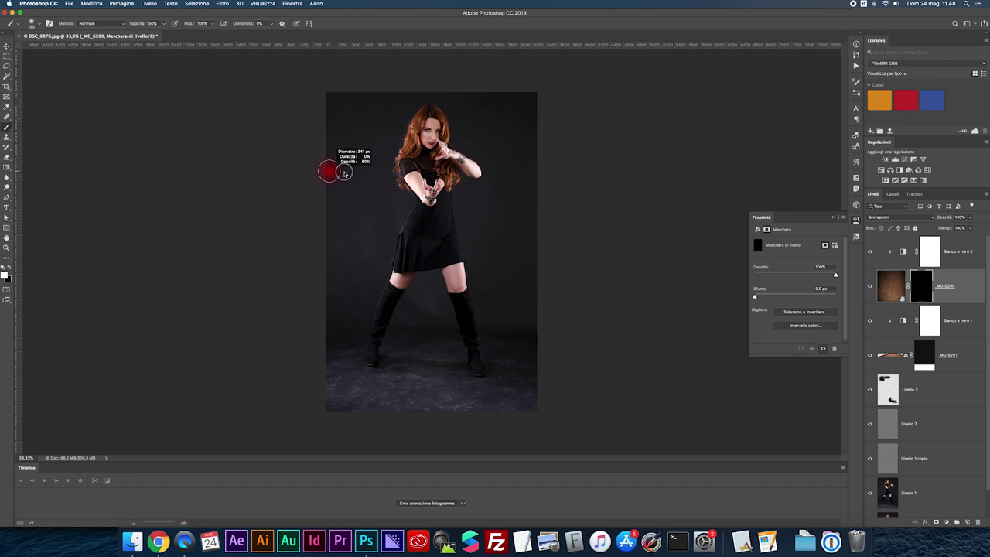
{"action": "left_click_drag", "start_coordinate": [336, 142], "coordinate": [353, 299]}
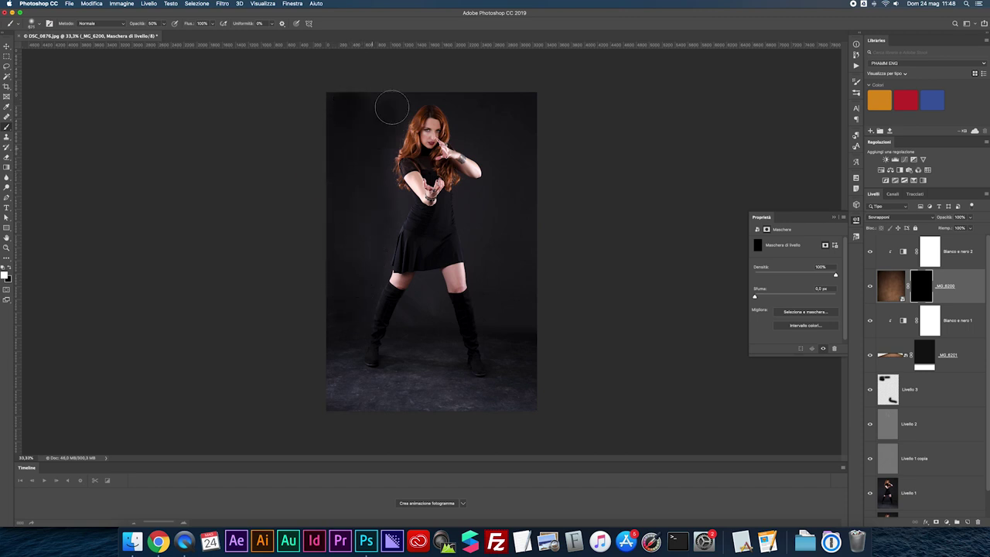
{"action": "left_click_drag", "start_coordinate": [523, 132], "coordinate": [506, 316]}
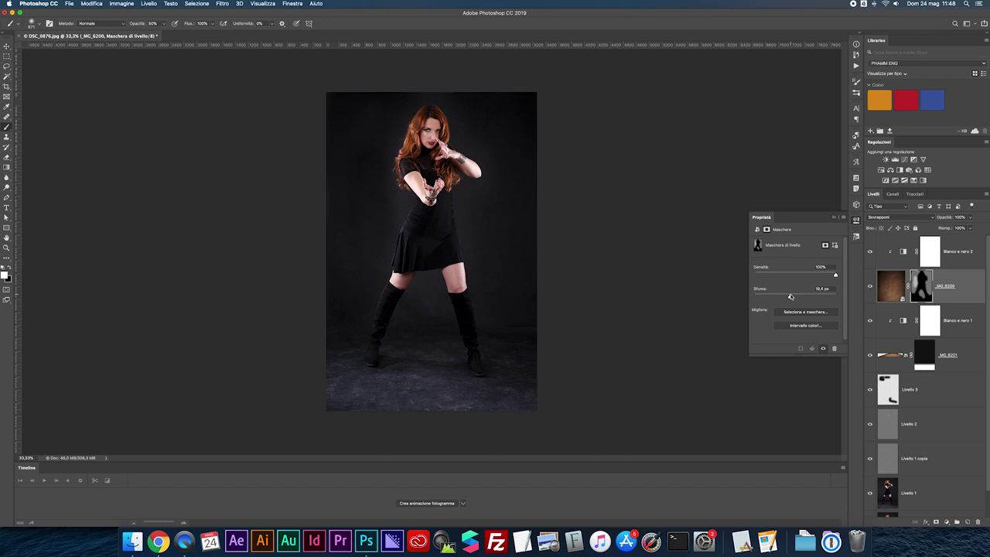
{"action": "key", "text": "ctrl+plus"}
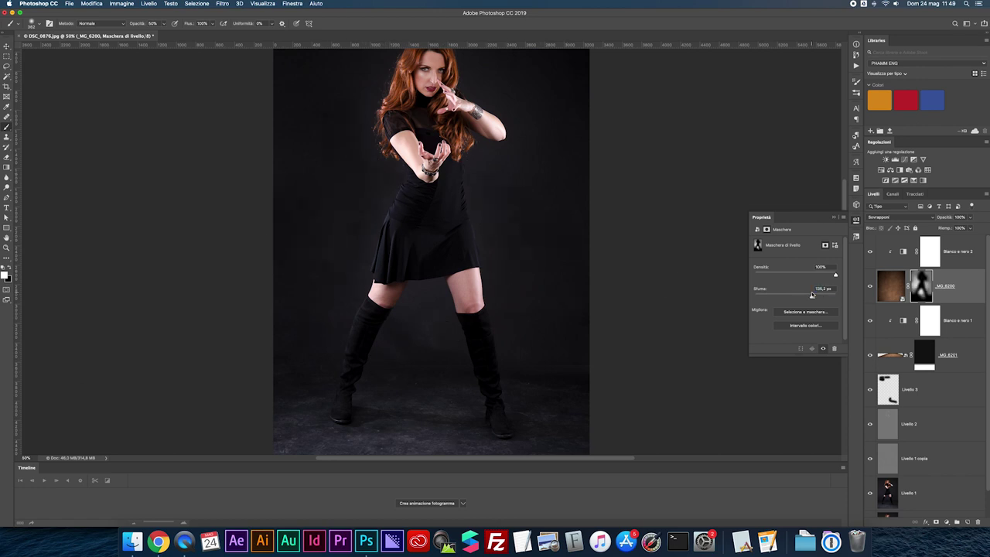
{"action": "scroll", "coordinate": [533, 136], "scroll_direction": "up", "scroll_amount": 2}
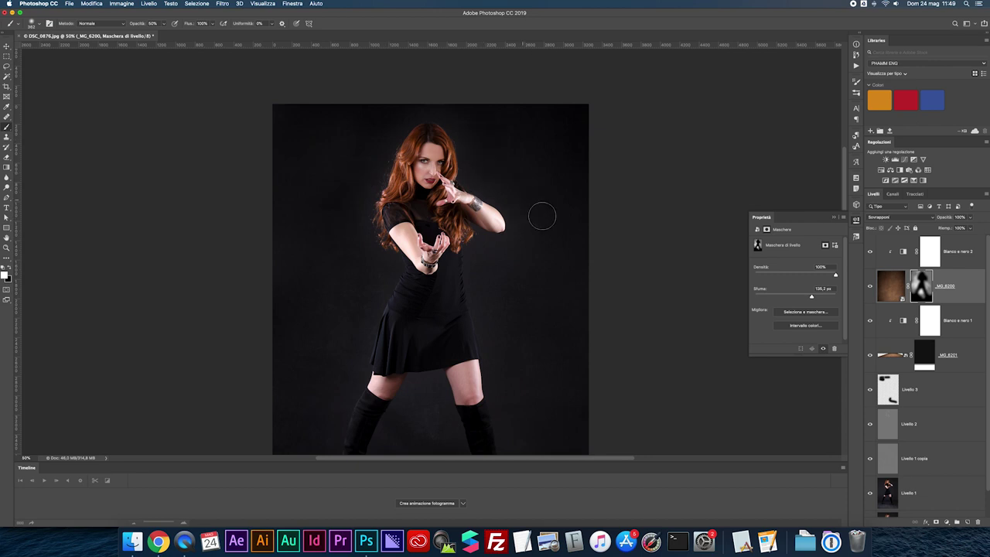
{"action": "key", "text": "bracketleft"}
{"action": "key", "text": "bracketleft"}
{"action": "scroll", "coordinate": [371, 250], "scroll_direction": "down", "scroll_amount": 1}
{"action": "scroll", "coordinate": [282, 275], "scroll_direction": "down", "scroll_amount": 5}
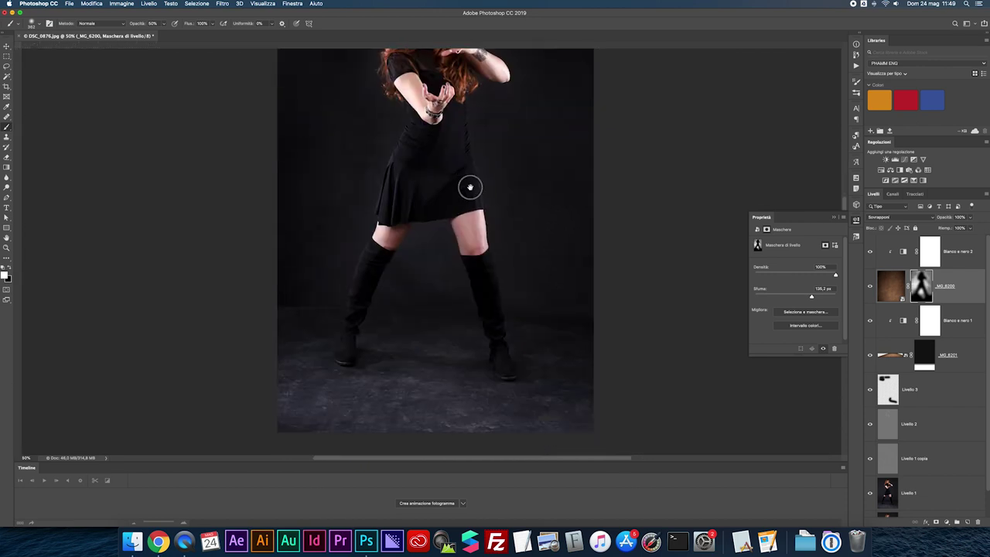
{"action": "scroll", "coordinate": [469, 186], "scroll_direction": "down", "scroll_amount": 1}
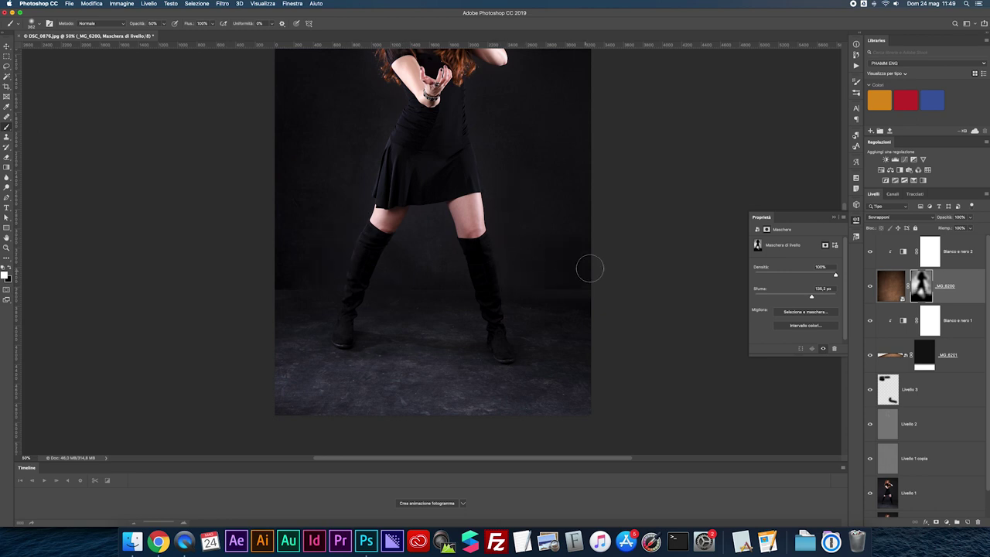
Group the texture and black-and-white layers as Gruppo 1 and fade its mask top-to-bottom.
{"action": "left_click", "coordinate": [952, 252], "text": "shift"}
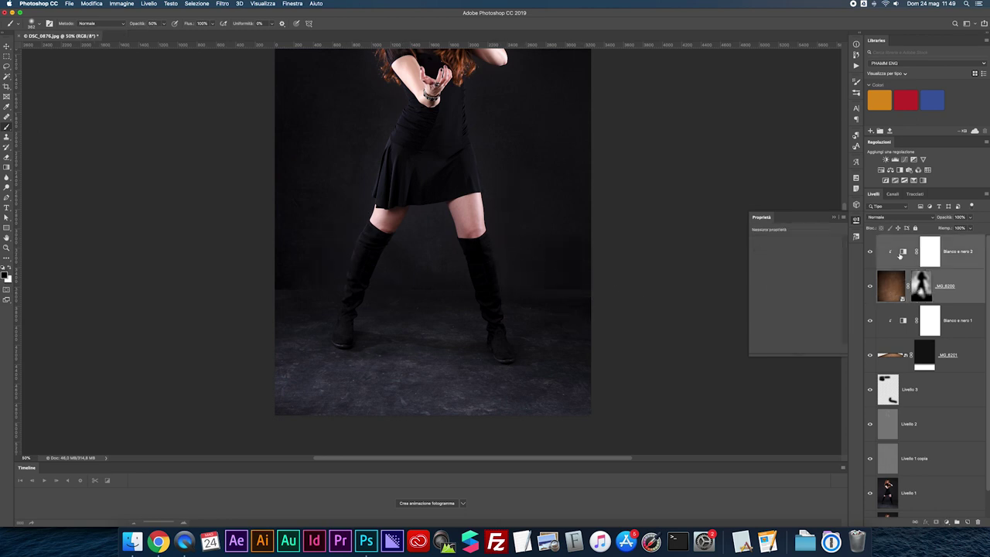
{"action": "key", "text": "ctrl+g"}
{"action": "left_click", "coordinate": [937, 522]}
{"action": "key", "text": "g"}
{"action": "left_click_drag", "start_coordinate": [441, 281], "coordinate": [437, 291]}
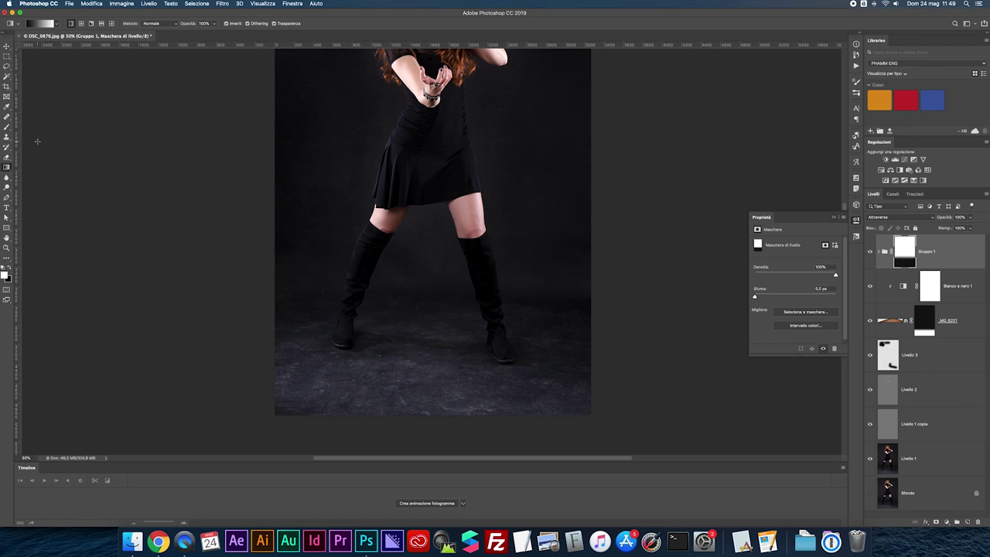
{"action": "left_click_drag", "start_coordinate": [438, 283], "coordinate": [437, 285]}
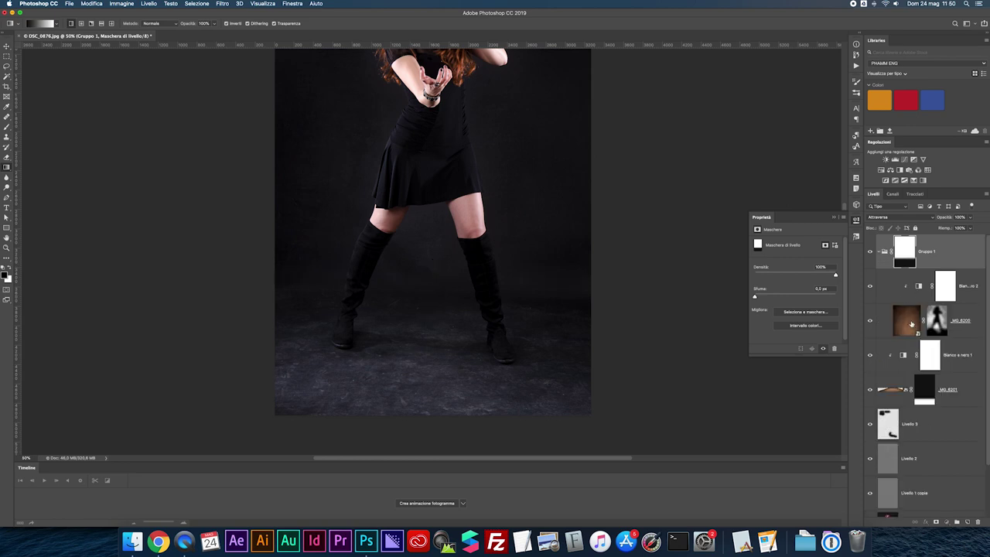
Stretch the _MG_6200 texture layer downward with Free Transform.
{"action": "left_click", "coordinate": [959, 320]}
{"action": "key", "text": "ctrl+t"}
{"action": "left_click_drag", "start_coordinate": [434, 287], "coordinate": [434, 304]}
{"action": "key", "text": "Return"}
Preview other blend modes for Gruppo 1, keep the original, and redraw the mask gradient.
{"action": "left_click", "coordinate": [904, 251]}
{"action": "left_click", "coordinate": [898, 216]}
{"action": "left_click", "coordinate": [890, 230]}
{"action": "left_click", "coordinate": [898, 216]}
{"action": "left_click", "coordinate": [889, 220]}
{"action": "left_click_drag", "start_coordinate": [436, 304], "coordinate": [434, 308]}
Fit the photo on screen, collapse Gruppo 1, and compare before and after.
{"action": "key", "text": "super+0"}
{"action": "left_click", "coordinate": [884, 252]}
{"action": "left_click", "coordinate": [869, 251]}
{"action": "left_click", "coordinate": [869, 252]}
{"action": "left_click", "coordinate": [835, 218]}
{"action": "key", "text": "v"}
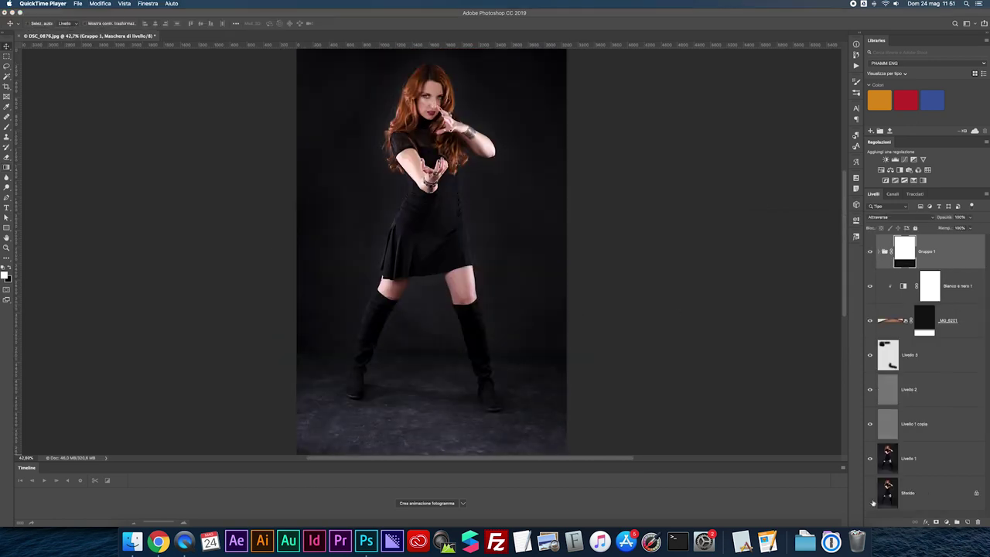
{"action": "left_click", "coordinate": [882, 498]}
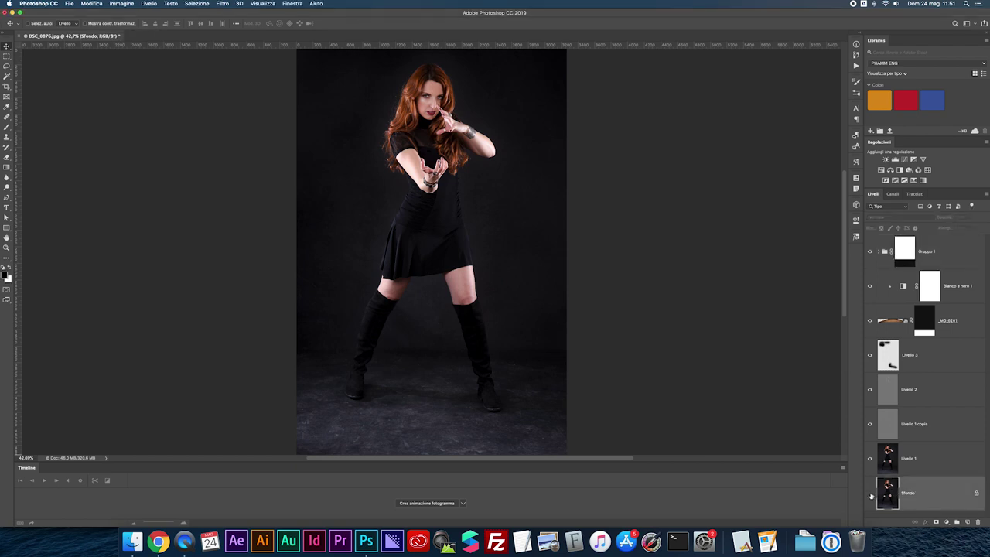
{"action": "left_click", "coordinate": [870, 493], "text": "alt"}
{"action": "left_click", "coordinate": [870, 496], "text": "alt"}
{"action": "left_click", "coordinate": [870, 495], "text": "alt"}
{"action": "key", "text": "super+plus"}
{"action": "key", "text": "super+plus"}
{"action": "key", "text": "super+plus"}
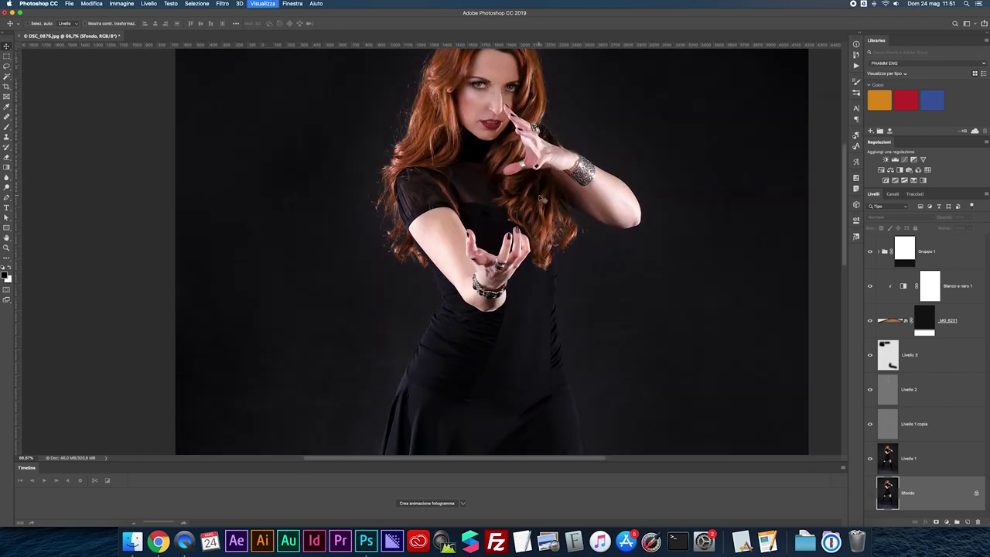
{"action": "scroll", "coordinate": [588, 232], "scroll_direction": "up", "scroll_amount": 2}
{"action": "scroll", "coordinate": [697, 309], "scroll_direction": "right", "scroll_amount": 2}
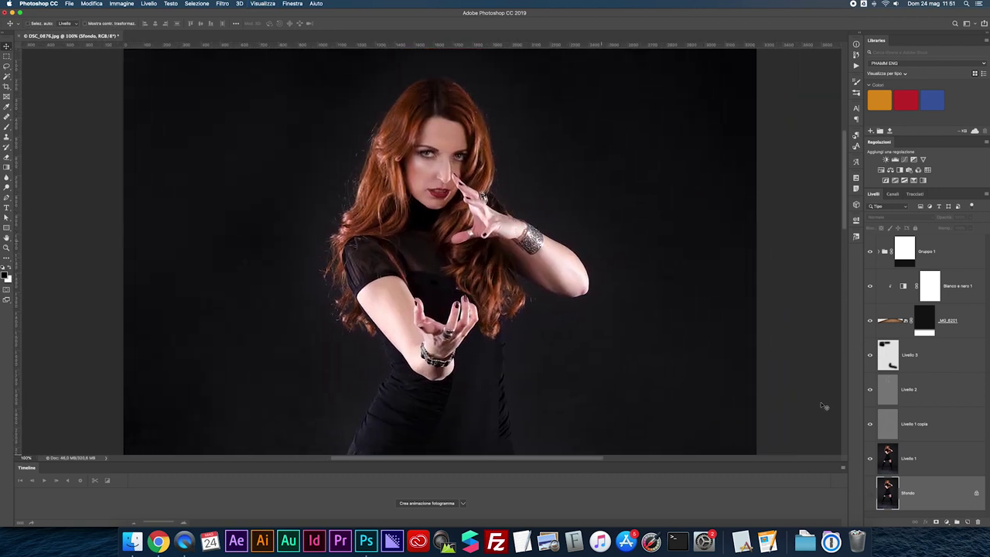
{"action": "left_click", "coordinate": [870, 494], "text": "alt"}
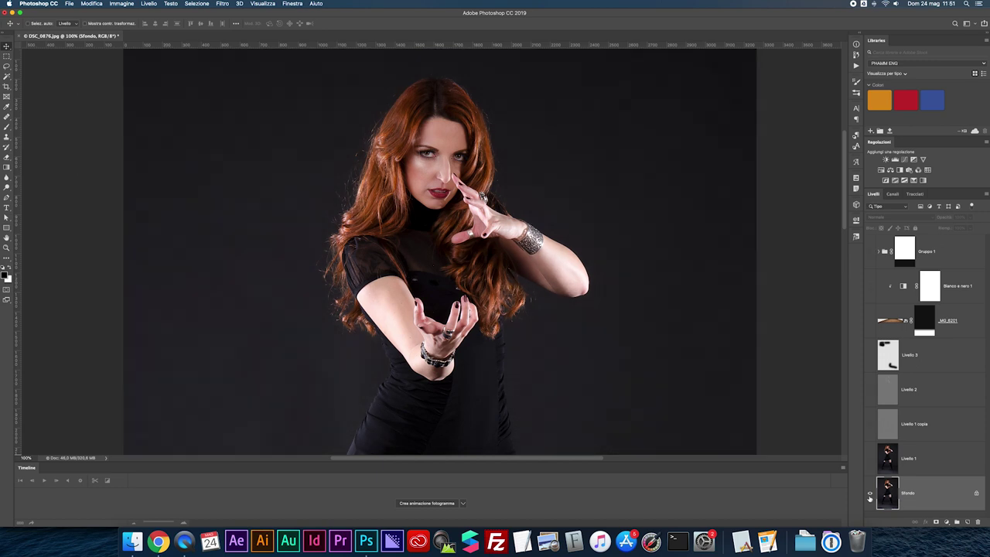
{"action": "left_click", "coordinate": [869, 493], "text": "alt"}
{"action": "left_click", "coordinate": [870, 493], "text": "alt"}
{"action": "left_click", "coordinate": [869, 495], "text": "alt"}
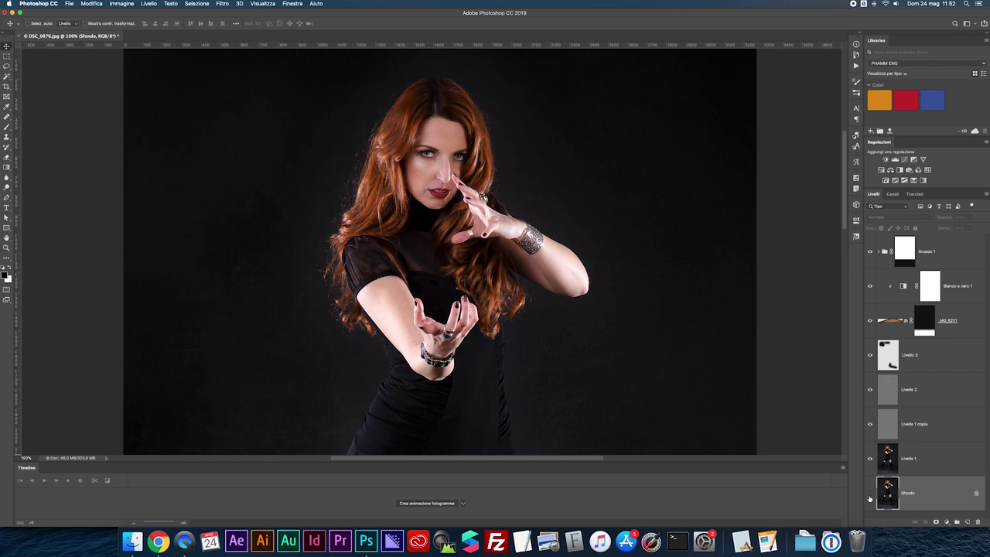
{"action": "left_click", "coordinate": [869, 495], "text": "alt"}
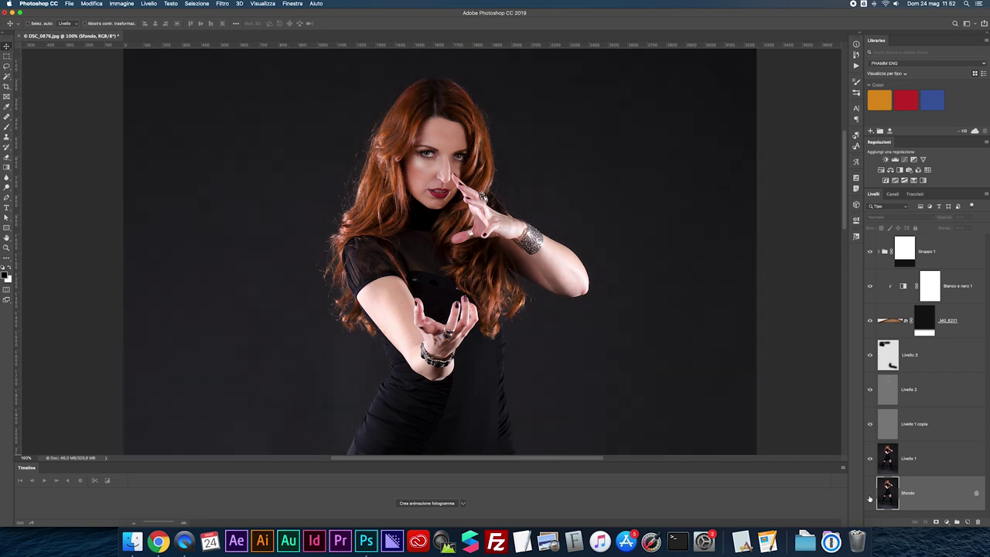
{"action": "left_click", "coordinate": [869, 495], "text": "alt"}
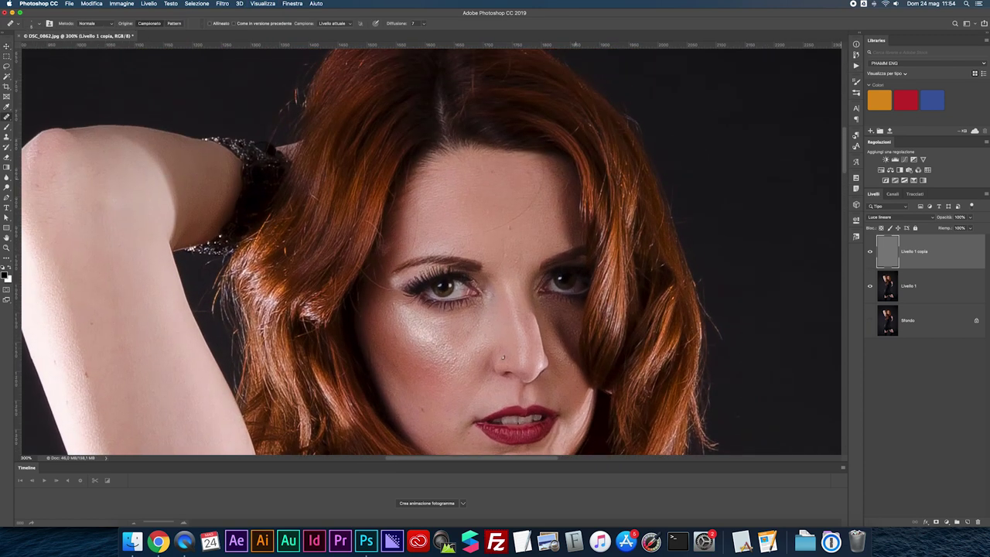
Sample clean skin with the Clone Stamp, inspect DSC_0862 up close, then select Livello 1.
{"action": "left_click", "coordinate": [498, 223], "text": "alt"}
{"action": "scroll", "coordinate": [503, 252], "scroll_direction": "down", "scroll_amount": 3}
{"action": "scroll", "coordinate": [434, 353], "scroll_direction": "down", "scroll_amount": 1}
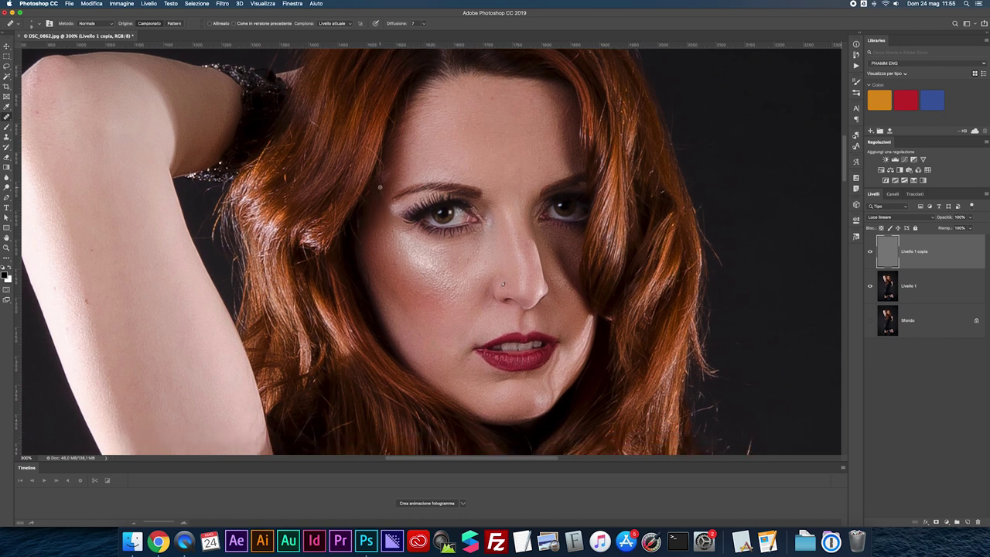
{"action": "key", "text": "ctrl+minus"}
{"action": "scroll", "coordinate": [476, 205], "scroll_direction": "down", "scroll_amount": 5}
{"action": "scroll", "coordinate": [475, 205], "scroll_direction": "down", "scroll_amount": 5}
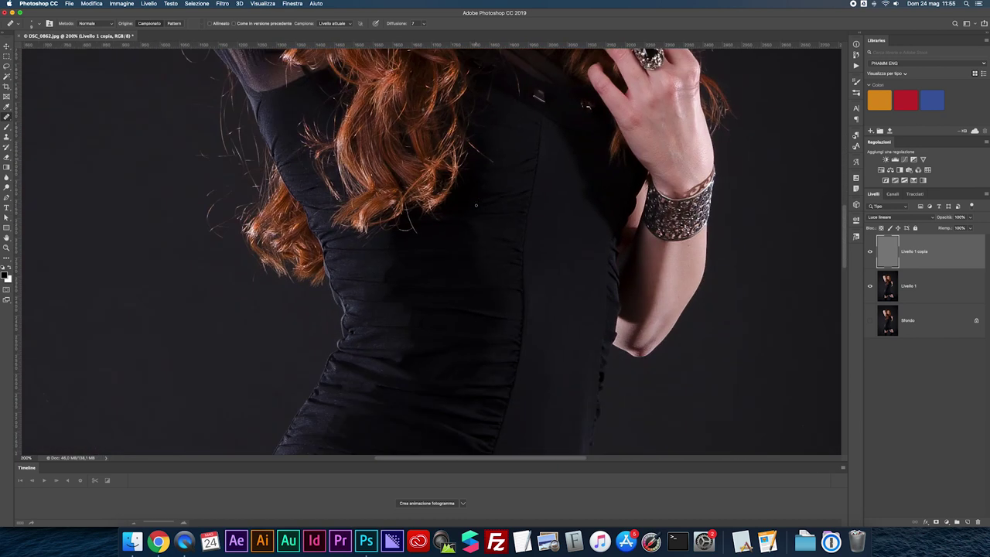
{"action": "scroll", "coordinate": [475, 205], "scroll_direction": "down", "scroll_amount": 5}
{"action": "scroll", "coordinate": [476, 205], "scroll_direction": "down", "scroll_amount": 5}
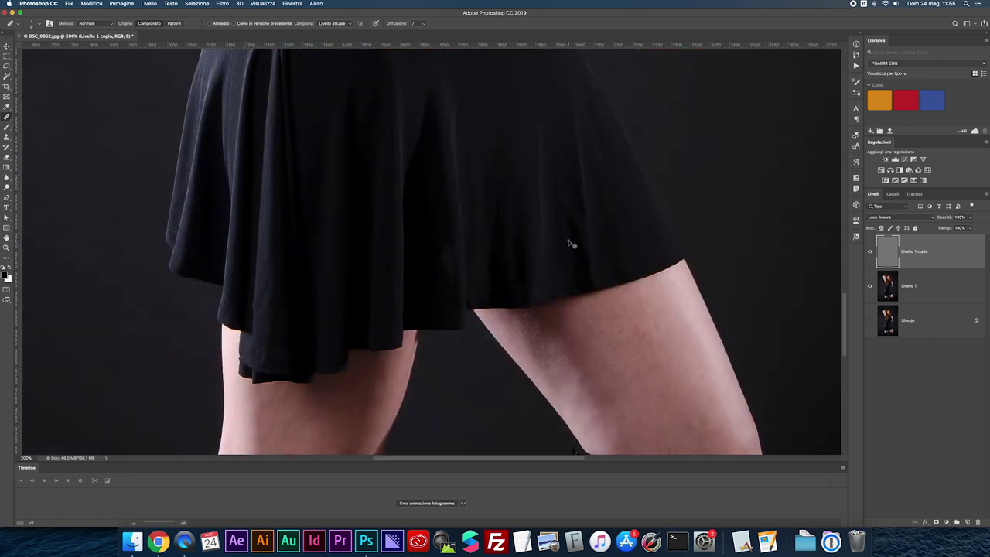
{"action": "key", "text": "ctrl+0"}
{"action": "left_click", "coordinate": [909, 286]}
{"action": "scroll", "coordinate": [453, 178], "scroll_direction": "up", "scroll_amount": 3}
Lasso a cheek patch with 14 px feather and apply a Gaussian blur.
{"action": "key", "text": "l"}
{"action": "left_click", "coordinate": [94, 23]}
{"action": "left_click_drag", "start_coordinate": [402, 176], "coordinate": [391, 197]}
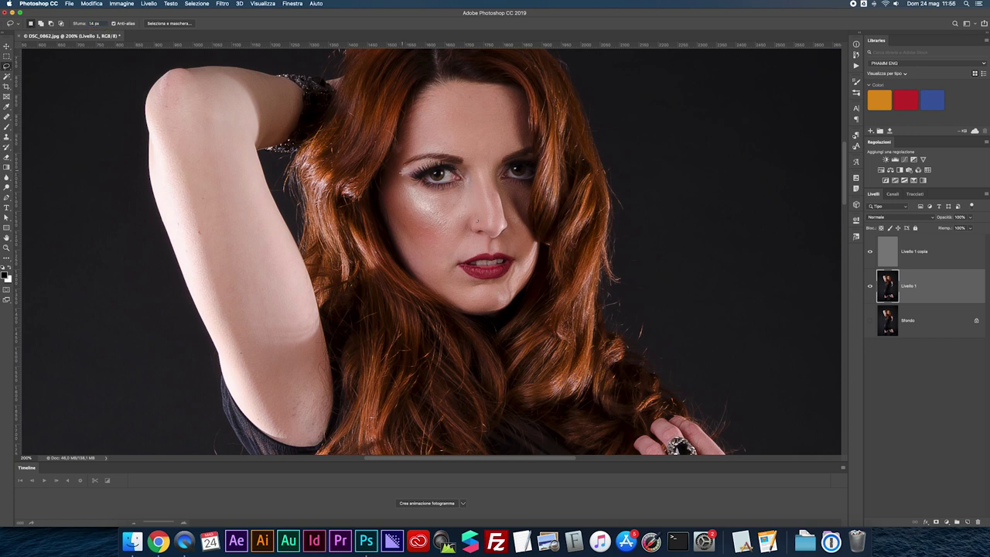
{"action": "left_click", "coordinate": [223, 3]}
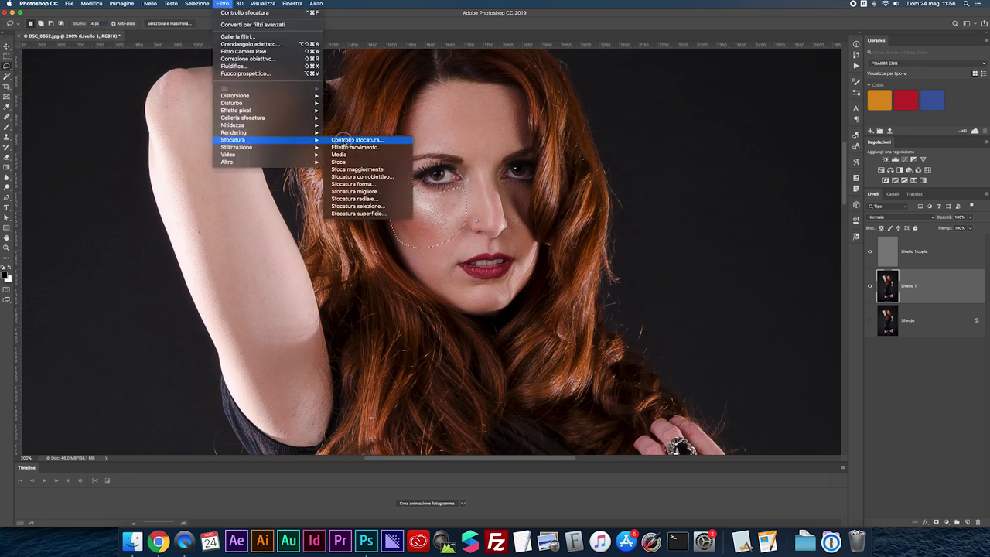
{"action": "left_click", "coordinate": [352, 140]}
{"action": "key", "text": "Return"}
Repeat the Gaussian blur on feathered selections of the nose and forehead.
{"action": "mouse_move", "coordinate": [473, 164]}
{"action": "left_mouse_down"}
{"action": "mouse_move", "coordinate": [502, 174]}
{"action": "mouse_move", "coordinate": [483, 199]}
{"action": "mouse_move", "coordinate": [473, 164]}
{"action": "mouse_move", "coordinate": [516, 203]}
{"action": "mouse_move", "coordinate": [531, 249]}
{"action": "mouse_move", "coordinate": [509, 234]}
{"action": "mouse_move", "coordinate": [501, 186]}
{"action": "left_mouse_up"}
{"action": "left_click", "coordinate": [222, 3]}
{"action": "left_click", "coordinate": [245, 13]}
{"action": "mouse_move", "coordinate": [502, 93]}
{"action": "left_mouse_down"}
{"action": "mouse_move", "coordinate": [511, 90]}
{"action": "mouse_move", "coordinate": [532, 136]}
{"action": "mouse_move", "coordinate": [501, 128]}
{"action": "left_mouse_up"}
{"action": "left_click", "coordinate": [223, 3]}
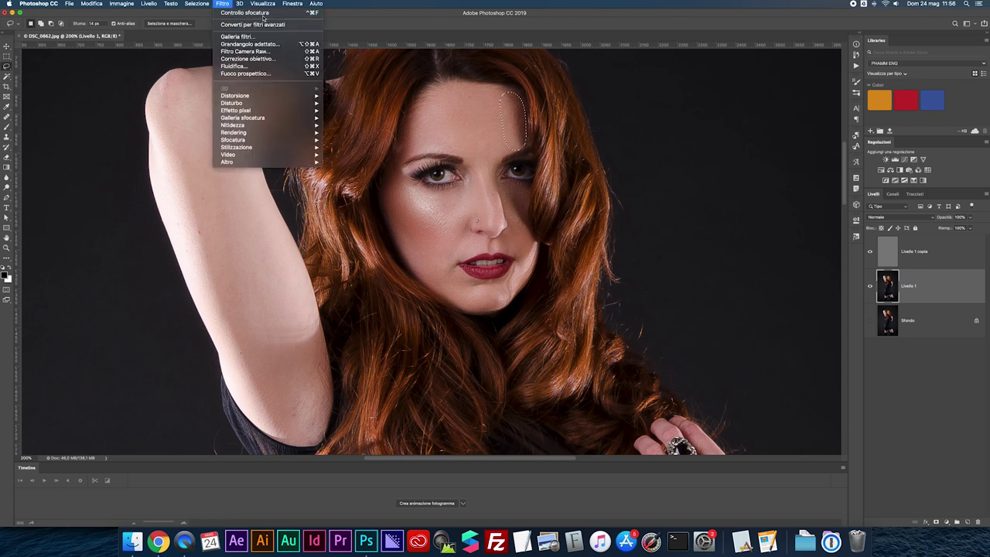
{"action": "left_click", "coordinate": [263, 13]}
Repeat the blur on the eyebrow patch, cheek and chin.
{"action": "mouse_move", "coordinate": [418, 161]}
{"action": "left_mouse_down"}
{"action": "mouse_move", "coordinate": [404, 176]}
{"action": "mouse_move", "coordinate": [430, 232]}
{"action": "left_mouse_up"}
{"action": "left_click", "coordinate": [223, 3]}
{"action": "left_click", "coordinate": [232, 12]}
{"action": "key", "text": "ctrl+super+f"}
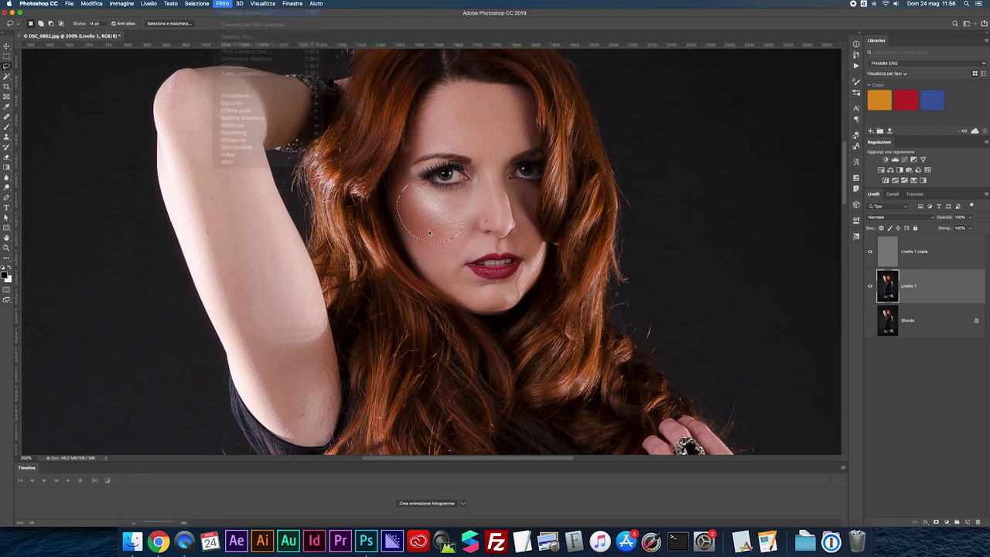
{"action": "mouse_move", "coordinate": [462, 266]}
{"action": "left_mouse_down"}
{"action": "mouse_move", "coordinate": [517, 277]}
{"action": "mouse_move", "coordinate": [464, 271]}
{"action": "left_mouse_up"}
{"action": "key", "text": "ctrl+super+f"}
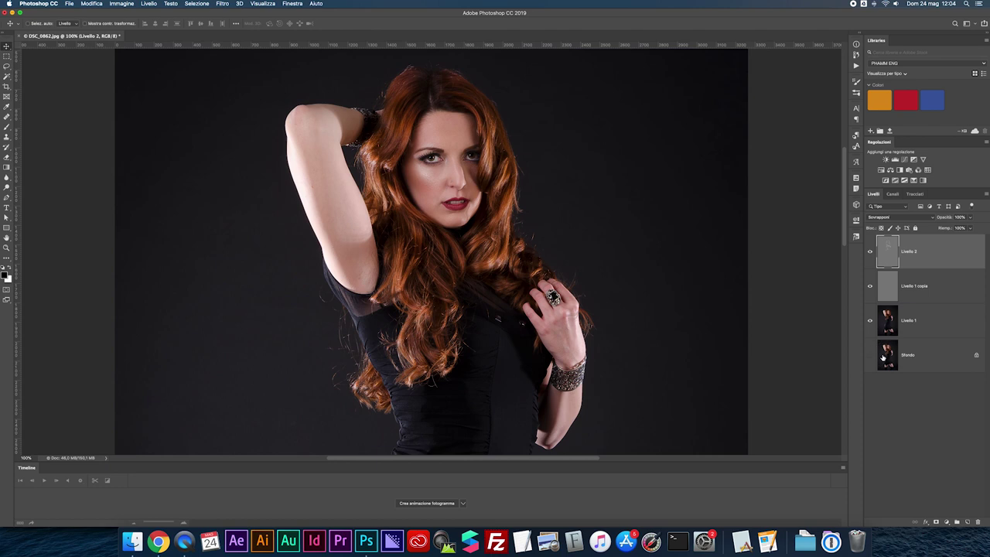
Alt-click the Sfondo eye icon so only the original unretouched photo is visible.
{"action": "left_click", "coordinate": [885, 357]}
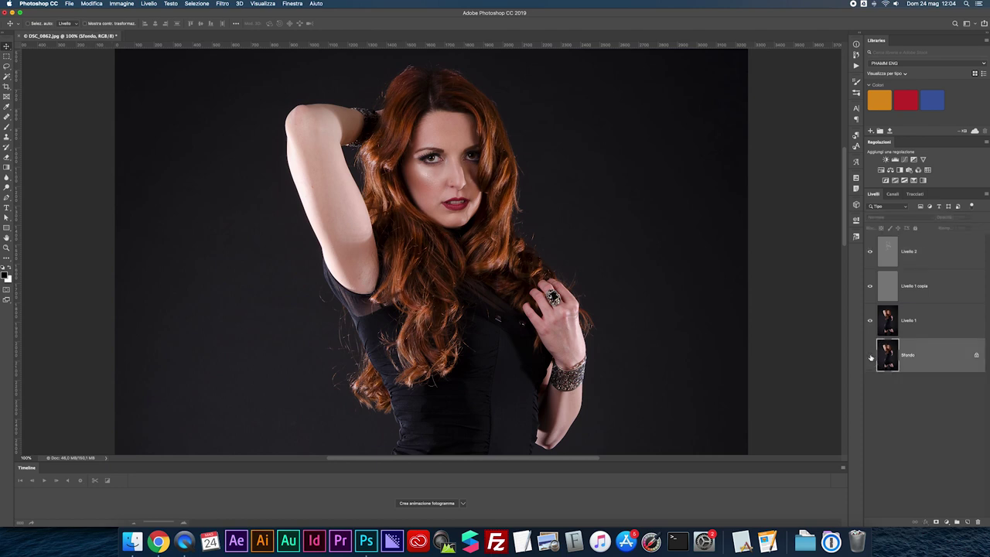
{"action": "left_click", "coordinate": [870, 355], "text": "alt"}
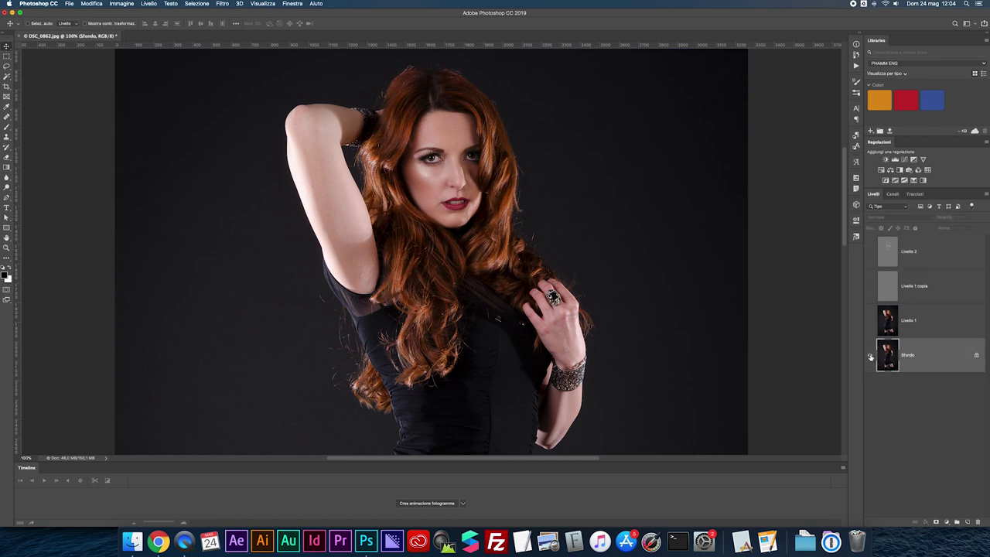